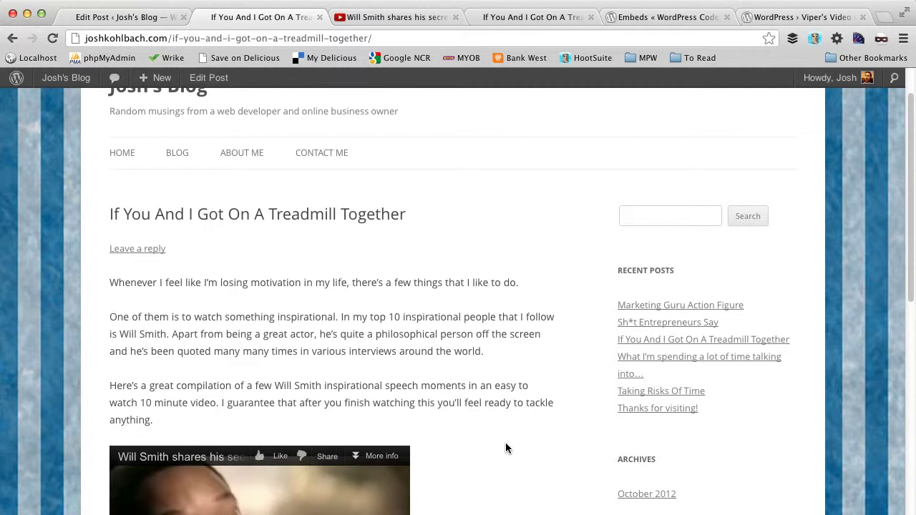
Step: Review the published treadmill post down to its embedded Will Smith video
{"action": "scroll", "coordinate": [526, 408], "scroll_direction": "up", "scroll_amount": 3}
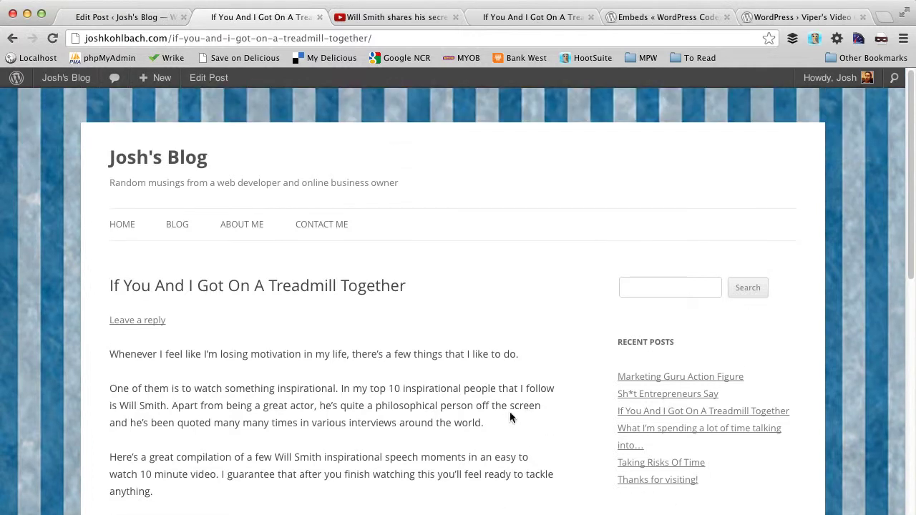
{"action": "scroll", "coordinate": [512, 429], "scroll_direction": "down", "scroll_amount": 2}
{"action": "scroll", "coordinate": [463, 393], "scroll_direction": "down", "scroll_amount": 10}
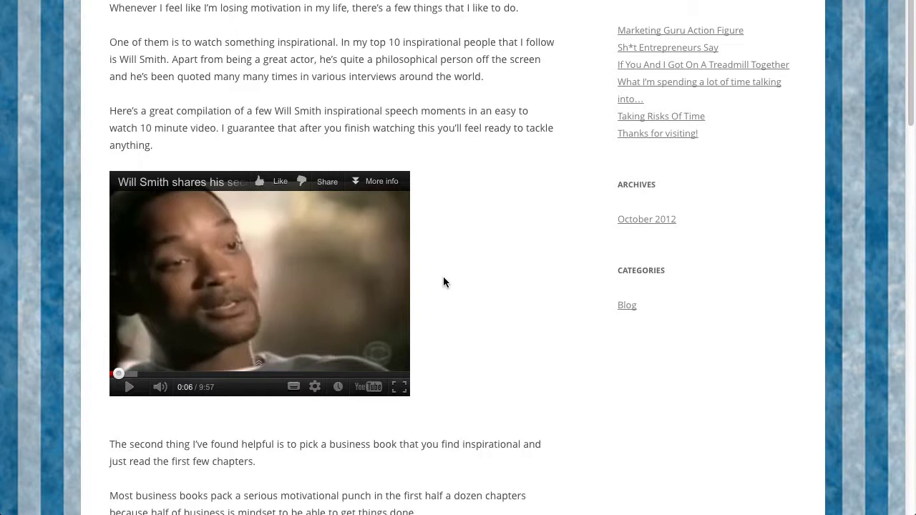
{"action": "scroll", "coordinate": [451, 276], "scroll_direction": "down", "scroll_amount": 1}
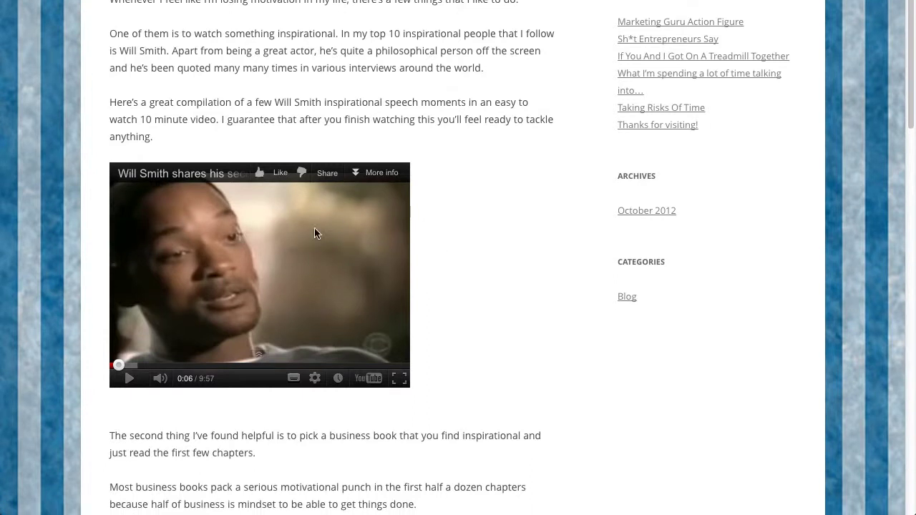
{"action": "scroll", "coordinate": [460, 250], "scroll_direction": "down", "scroll_amount": 2}
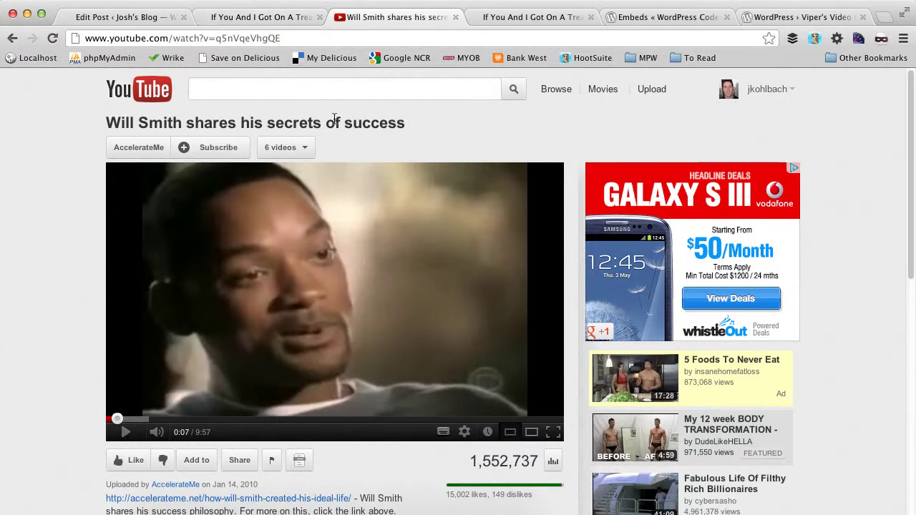
Step: In the post editor, delete the existing video embed below the Will Smith compilation paragraph, leaving an empty line in its place
{"action": "left_click", "coordinate": [276, 20]}
{"action": "left_click", "coordinate": [141, 18]}
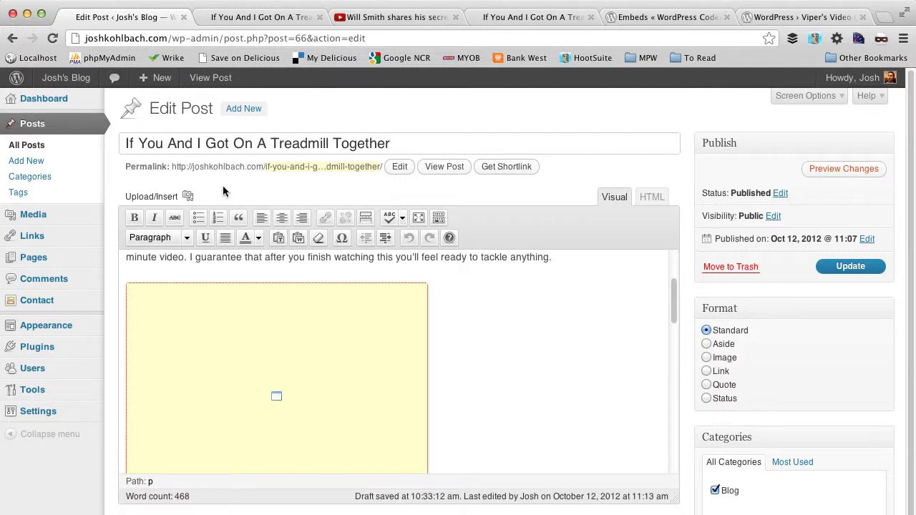
{"action": "scroll", "coordinate": [504, 327], "scroll_direction": "up", "scroll_amount": 4}
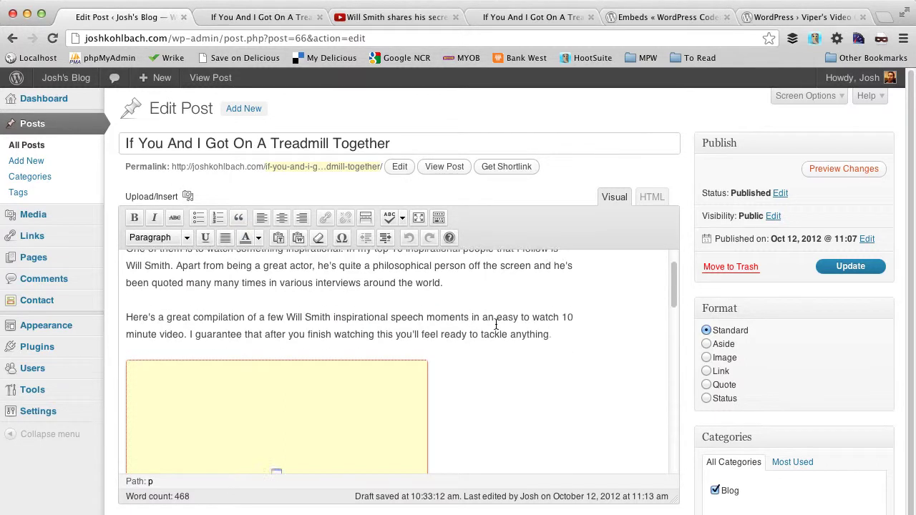
{"action": "scroll", "coordinate": [496, 325], "scroll_direction": "down", "scroll_amount": 8}
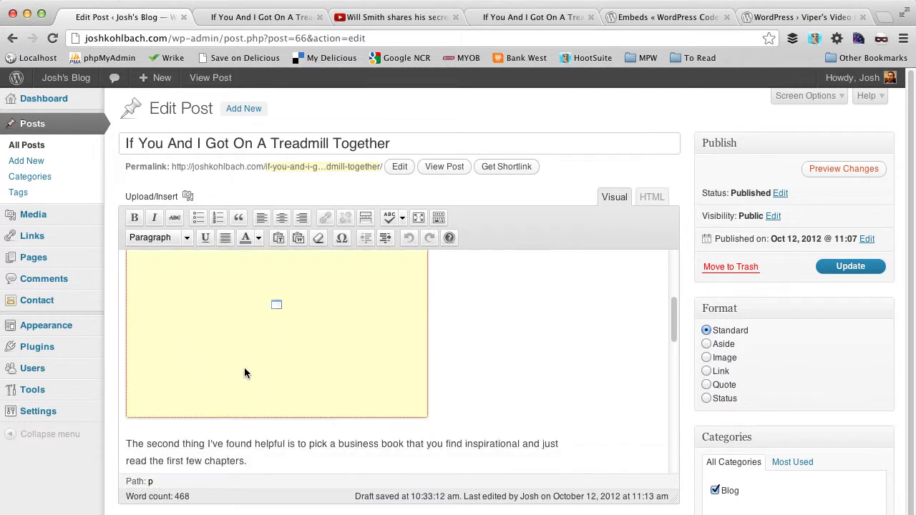
{"action": "scroll", "coordinate": [323, 348], "scroll_direction": "up", "scroll_amount": 6}
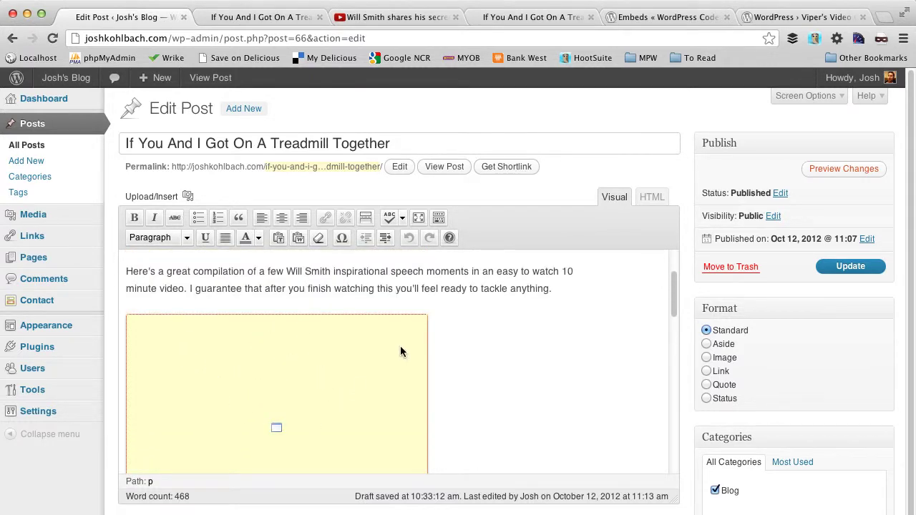
{"action": "scroll", "coordinate": [386, 358], "scroll_direction": "up", "scroll_amount": 1}
{"action": "left_click", "coordinate": [335, 380]}
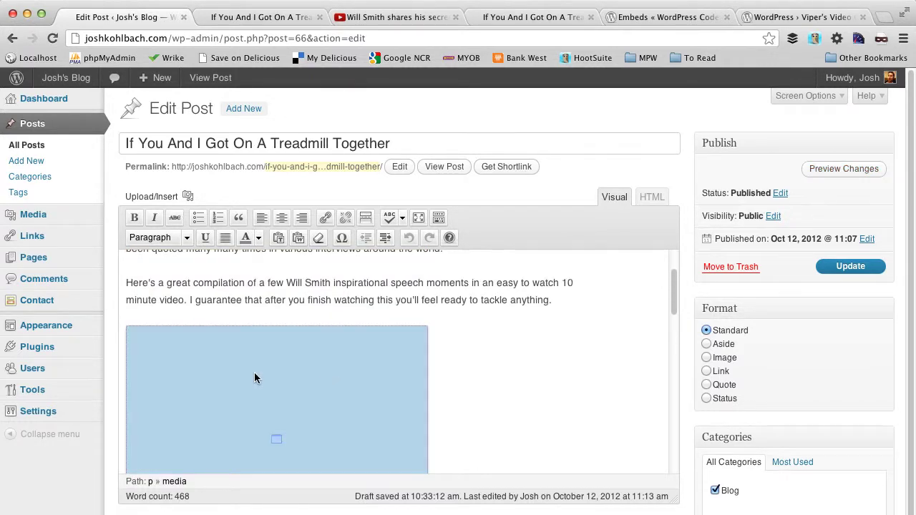
{"action": "key", "text": "BackSpace"}
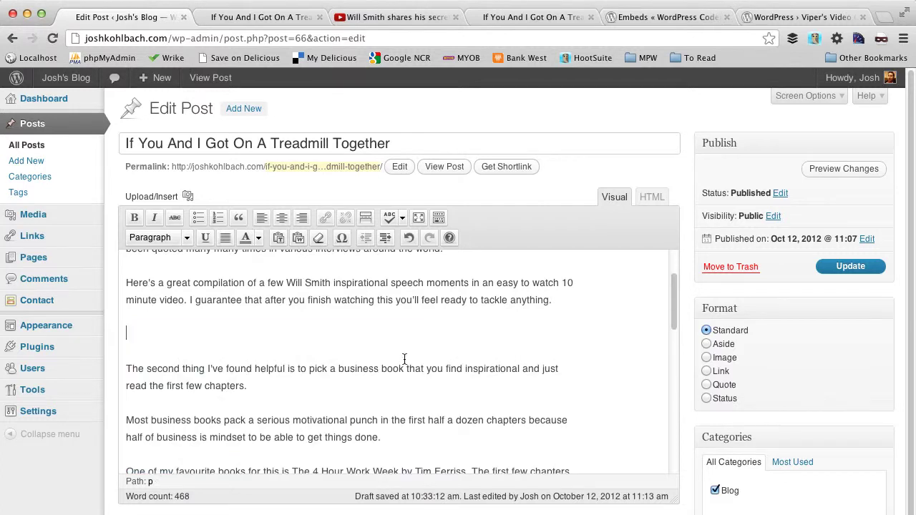
{"action": "key", "text": "BackSpace"}
{"action": "key", "text": "Return"}
Step: Copy the full web address of the YouTube video "Will Smith shares his secrets of success"
{"action": "left_click", "coordinate": [394, 17]}
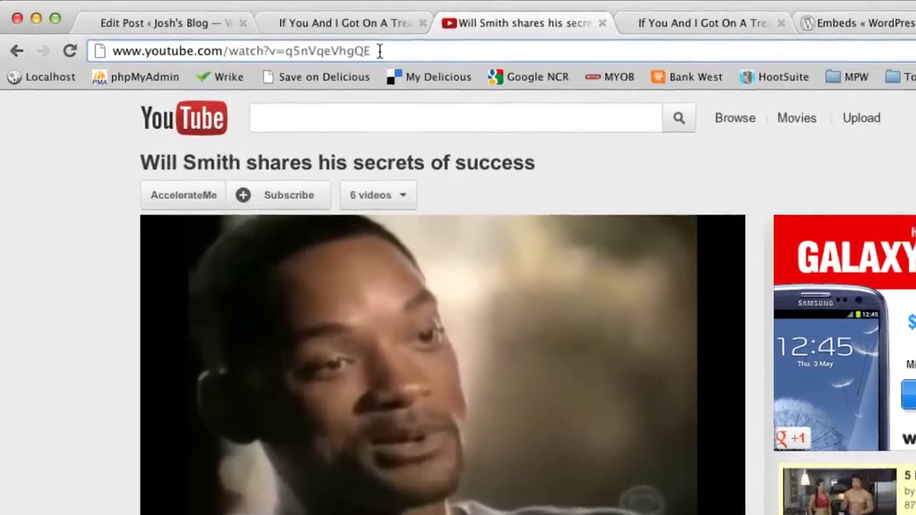
{"action": "left_click", "coordinate": [380, 50]}
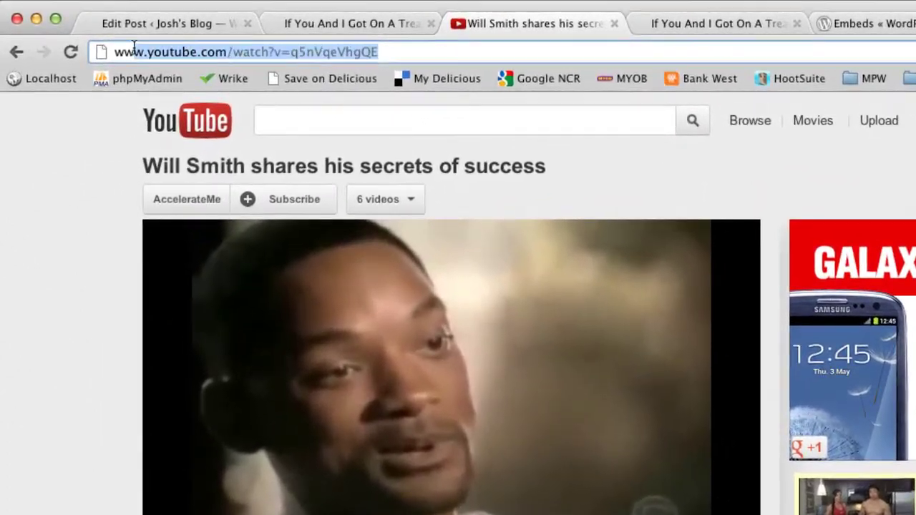
{"action": "right_click", "coordinate": [169, 55]}
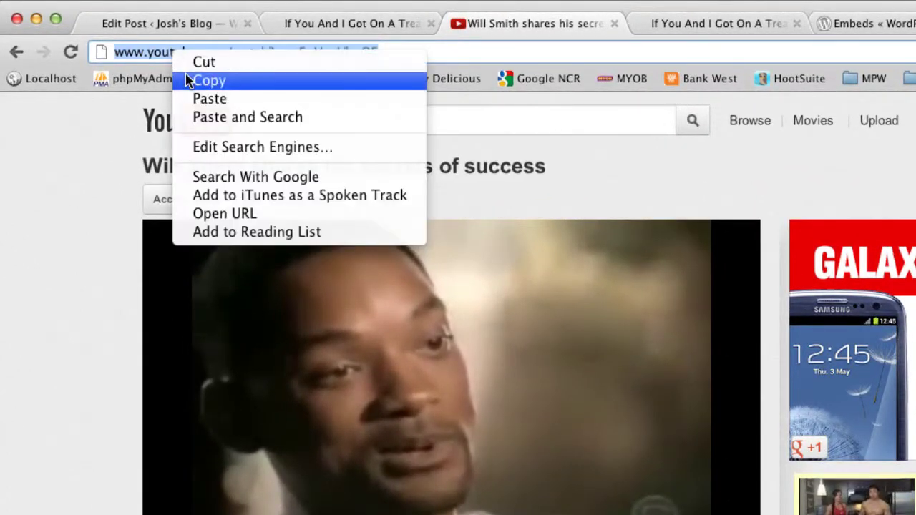
{"action": "left_click", "coordinate": [184, 80]}
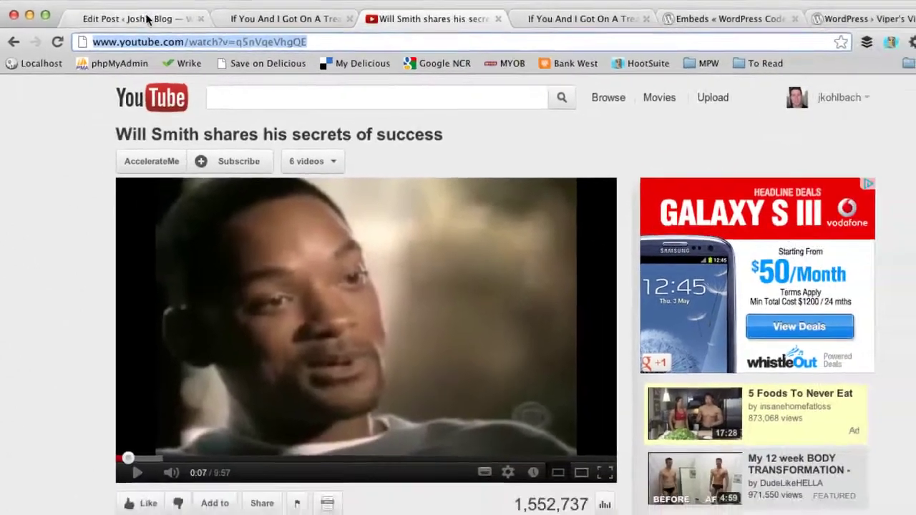
Step: Paste the YouTube URL onto the empty line below the compilation paragraph and update the post
{"action": "left_click", "coordinate": [146, 19]}
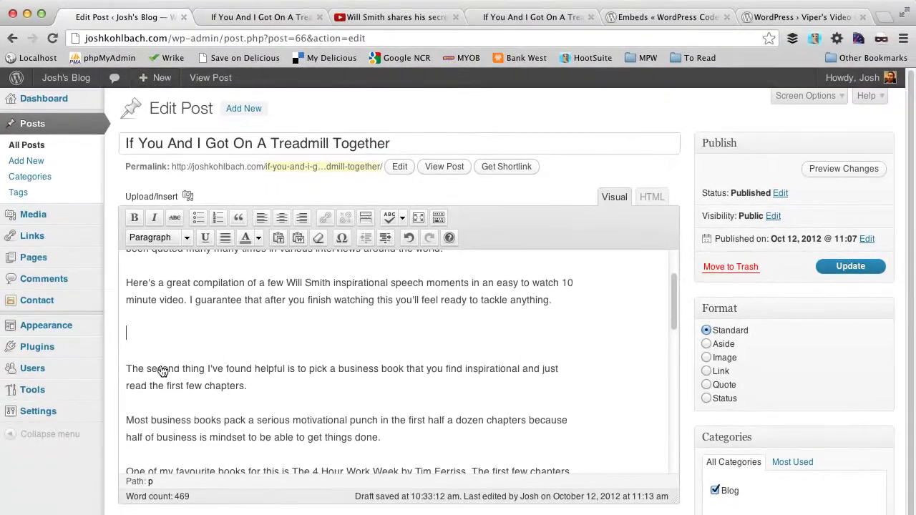
{"action": "right_click", "coordinate": [162, 363]}
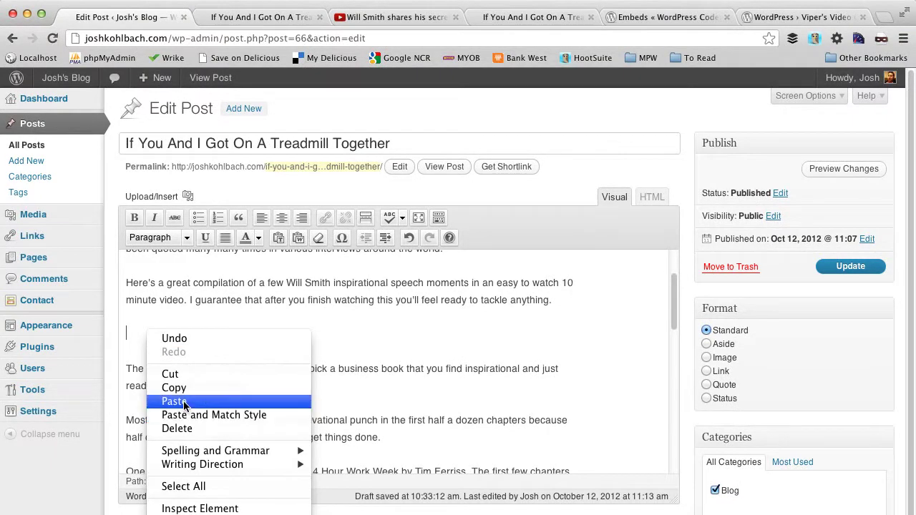
{"action": "left_click", "coordinate": [184, 403]}
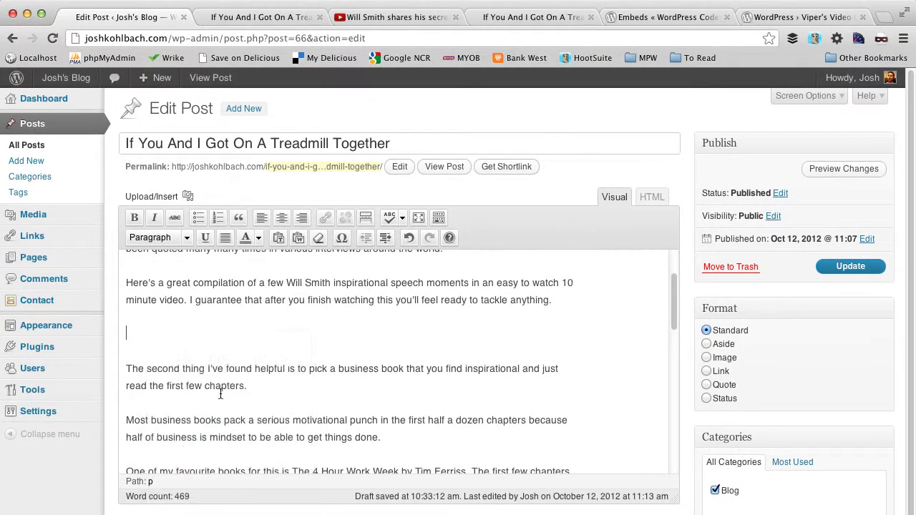
{"action": "left_click", "coordinate": [831, 276]}
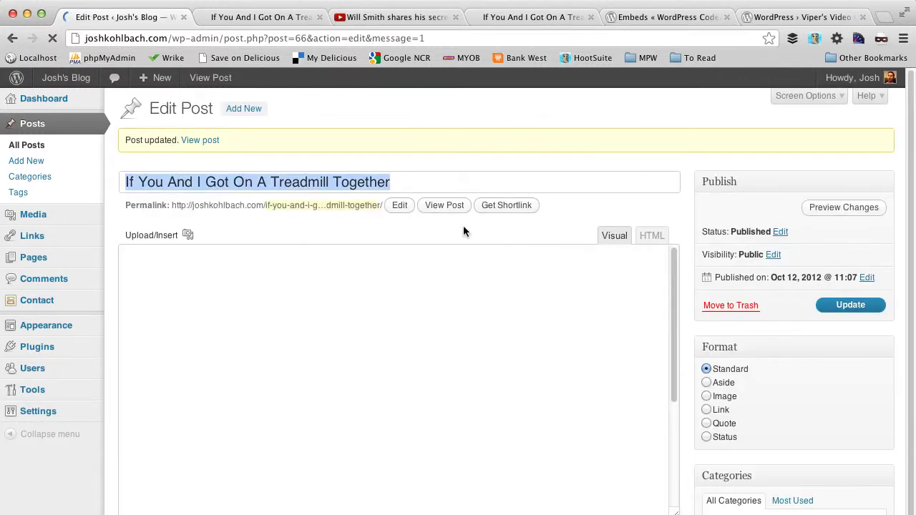
Step: Reload the published treadmill post and check how the video is embedded
{"action": "left_click", "coordinate": [219, 19]}
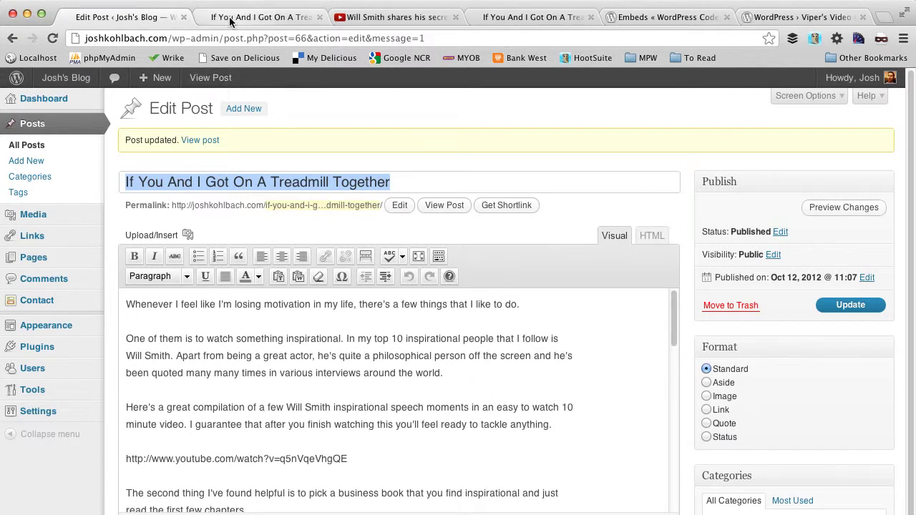
{"action": "left_click", "coordinate": [219, 43]}
{"action": "key", "text": "Return"}
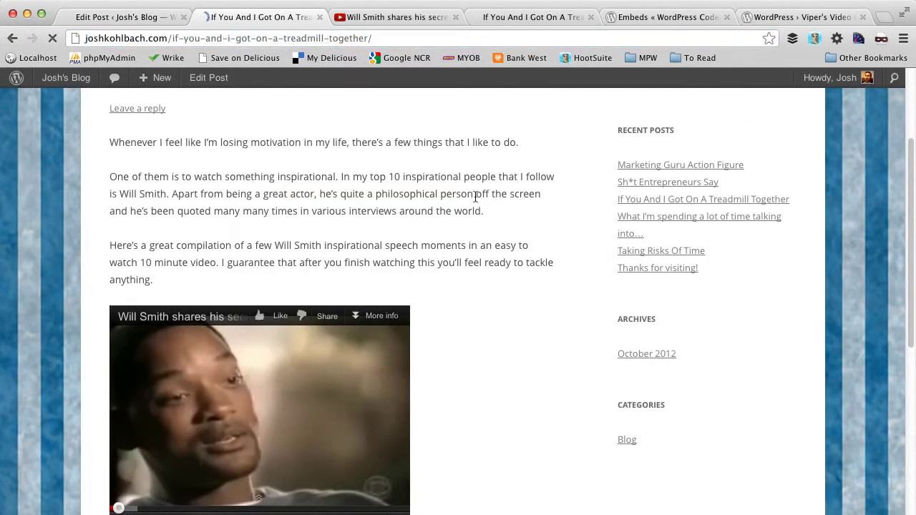
{"action": "scroll", "coordinate": [472, 347], "scroll_direction": "down", "scroll_amount": 10}
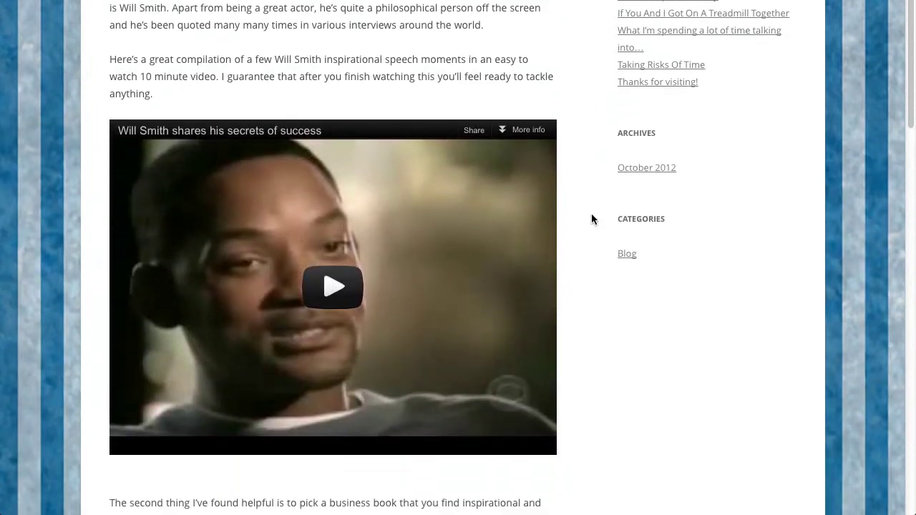
{"action": "scroll", "coordinate": [290, 82], "scroll_direction": "up", "scroll_amount": 2}
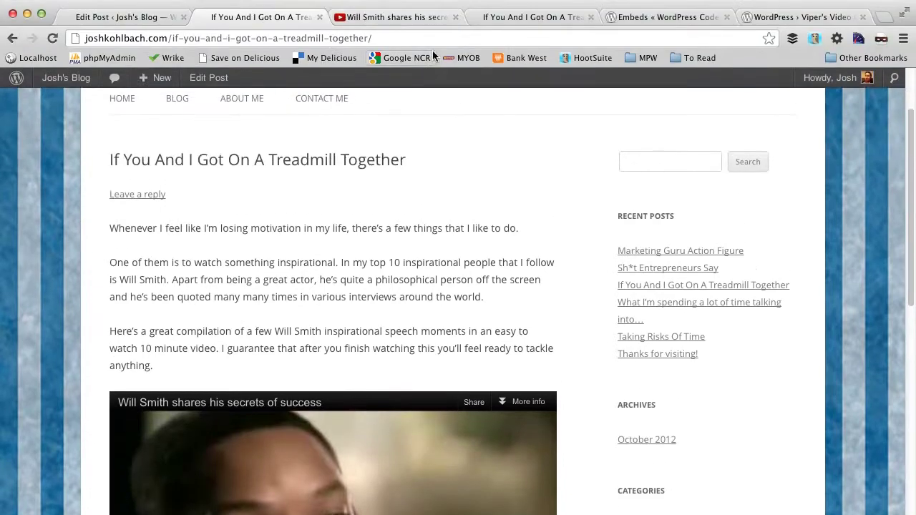
Step: Read the WordPress Codex Embeds page, covering the URL instructions, the embed shortcode and the list of supported sites
{"action": "left_click", "coordinate": [641, 22]}
{"action": "scroll", "coordinate": [544, 221], "scroll_direction": "up", "scroll_amount": 4}
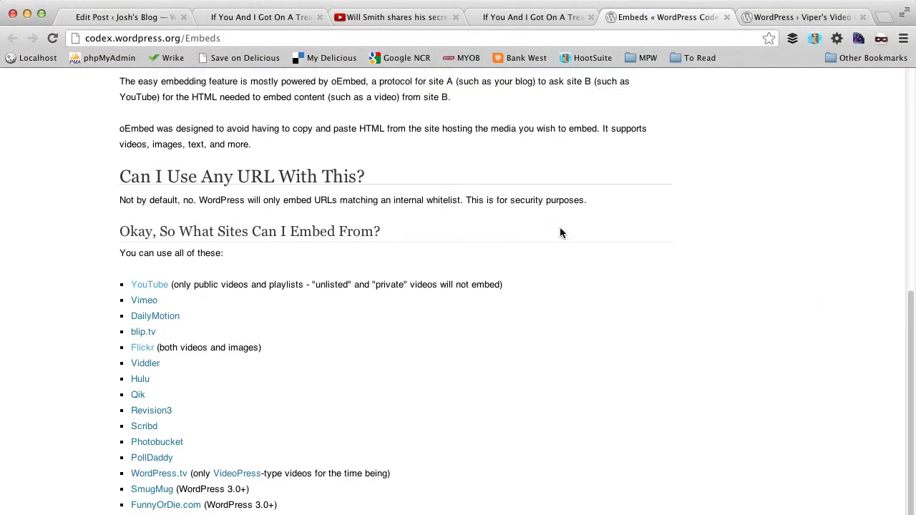
{"action": "scroll", "coordinate": [530, 214], "scroll_direction": "up", "scroll_amount": 10}
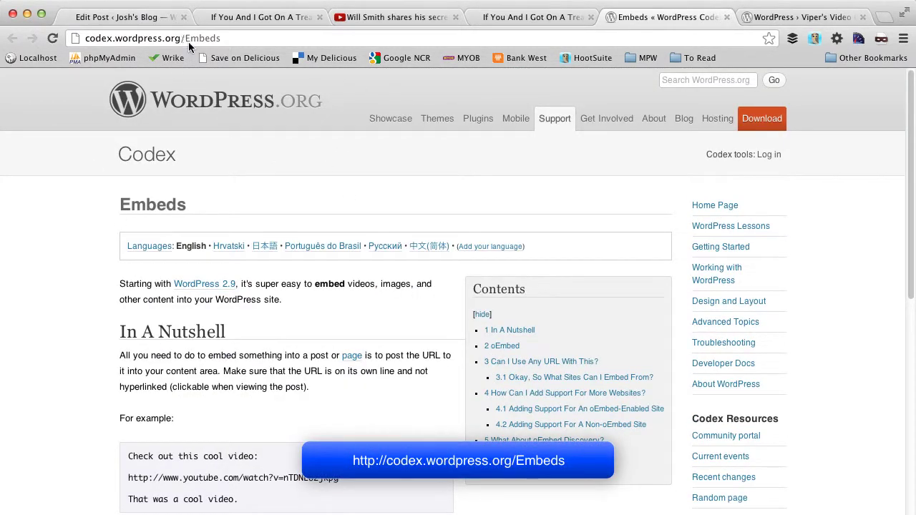
{"action": "scroll", "coordinate": [274, 163], "scroll_direction": "down", "scroll_amount": 2}
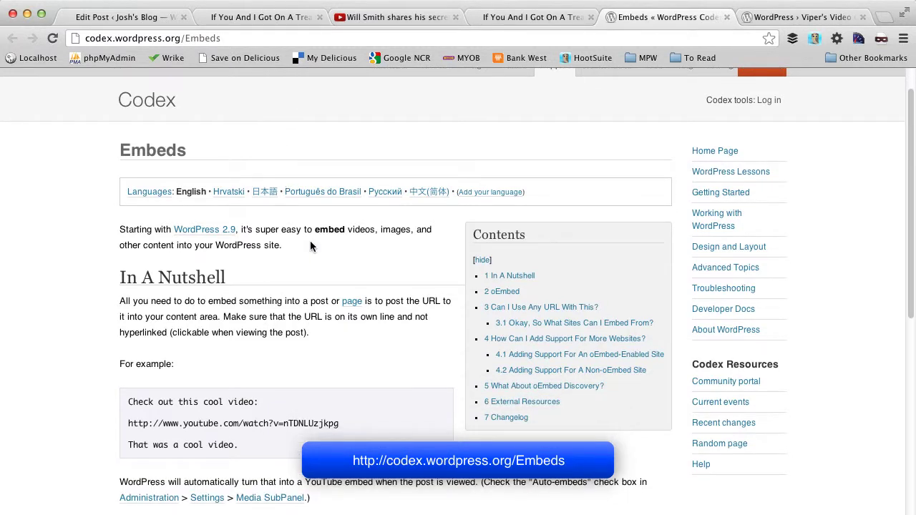
{"action": "scroll", "coordinate": [310, 241], "scroll_direction": "down", "scroll_amount": 2}
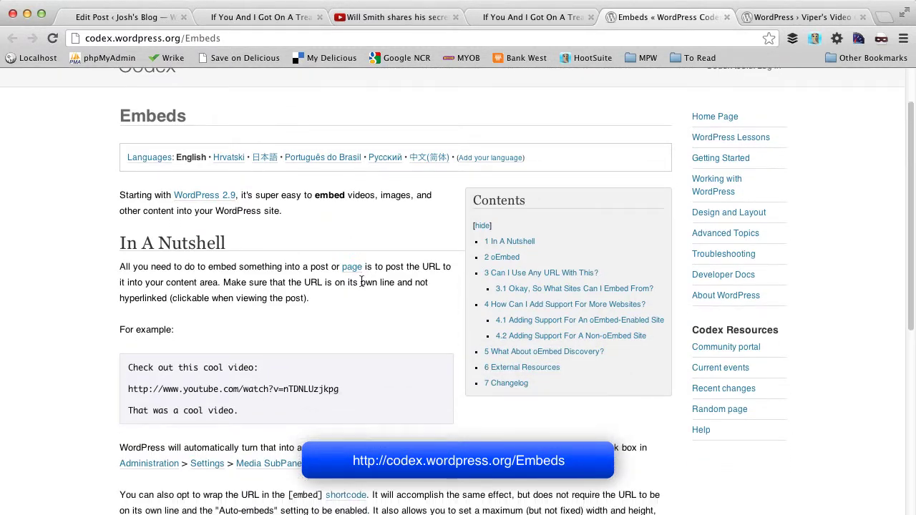
{"action": "scroll", "coordinate": [368, 300], "scroll_direction": "down", "scroll_amount": 3}
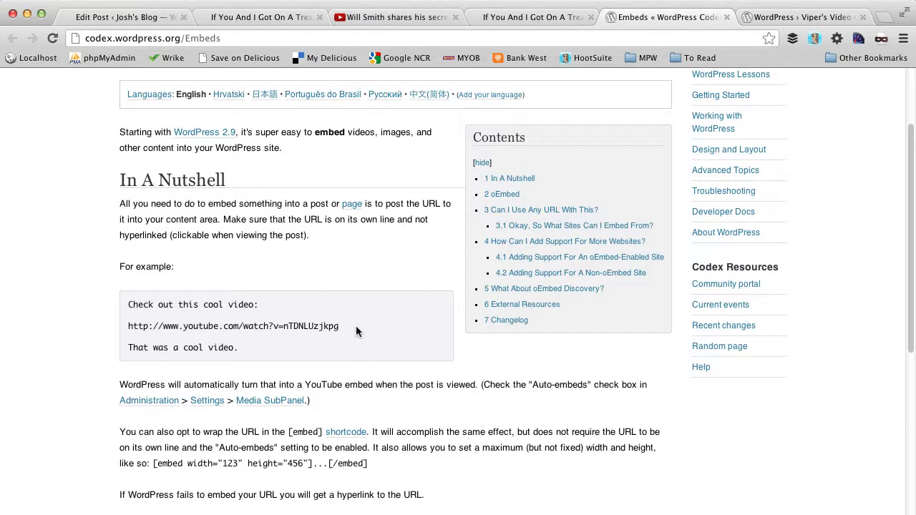
{"action": "scroll", "coordinate": [355, 328], "scroll_direction": "down", "scroll_amount": 5}
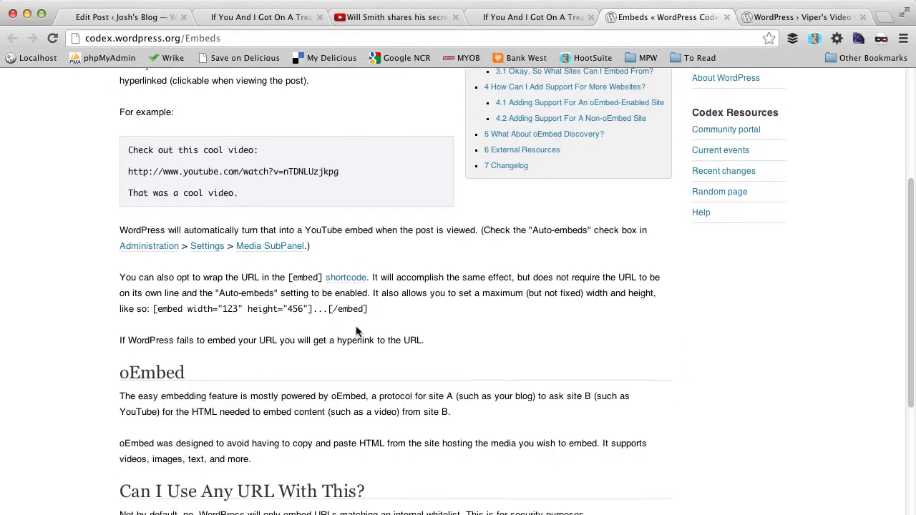
{"action": "scroll", "coordinate": [355, 331], "scroll_direction": "down", "scroll_amount": 10}
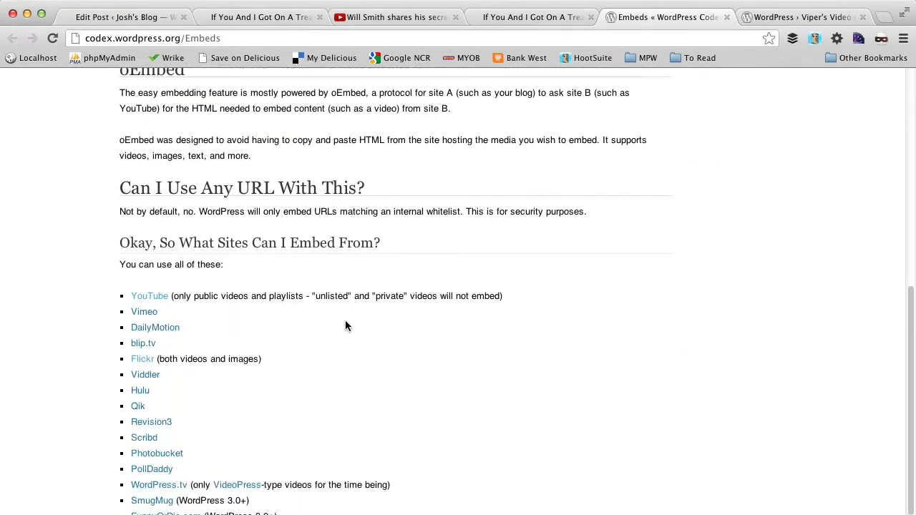
{"action": "scroll", "coordinate": [345, 326], "scroll_direction": "down", "scroll_amount": 1}
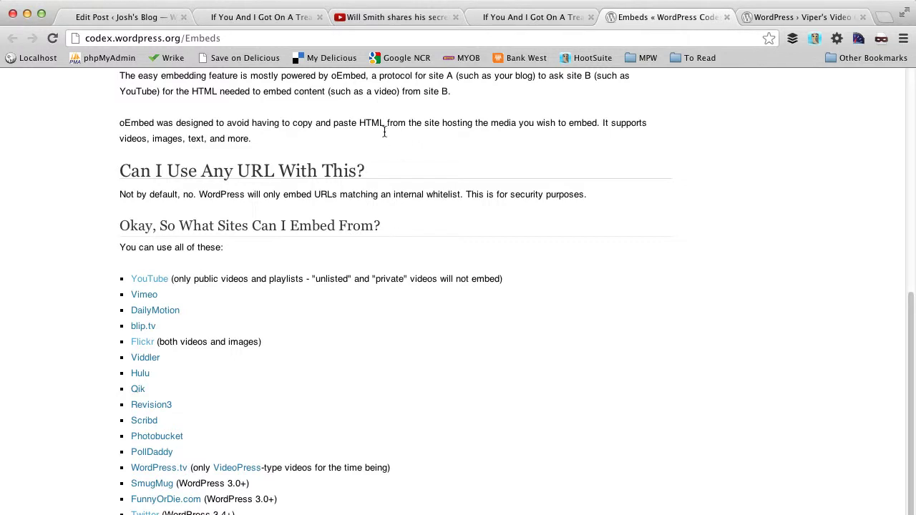
Step: Display the Will Smith YouTube video's iframe embed code together with its embed options and size choices
{"action": "left_click", "coordinate": [374, 18]}
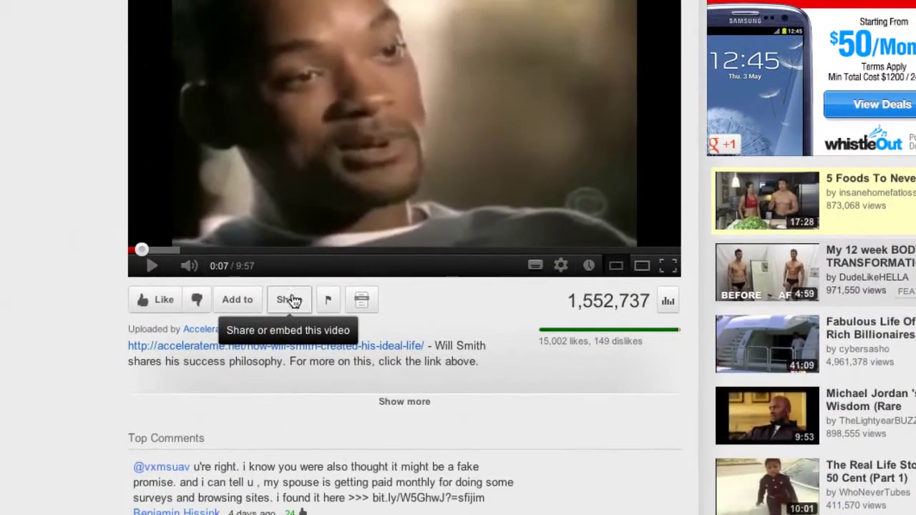
{"action": "left_click", "coordinate": [291, 300]}
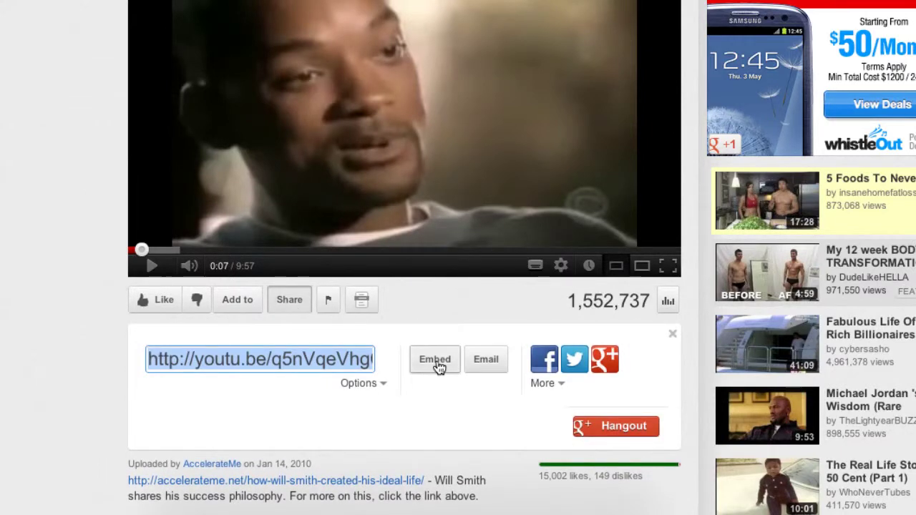
{"action": "left_click", "coordinate": [439, 366]}
{"action": "scroll", "coordinate": [437, 370], "scroll_direction": "down", "scroll_amount": 1}
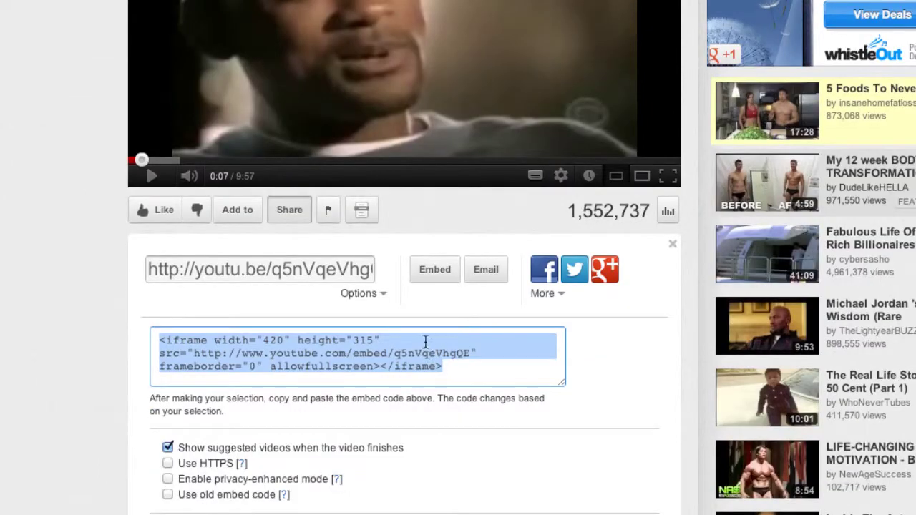
{"action": "scroll", "coordinate": [551, 390], "scroll_direction": "down", "scroll_amount": 2}
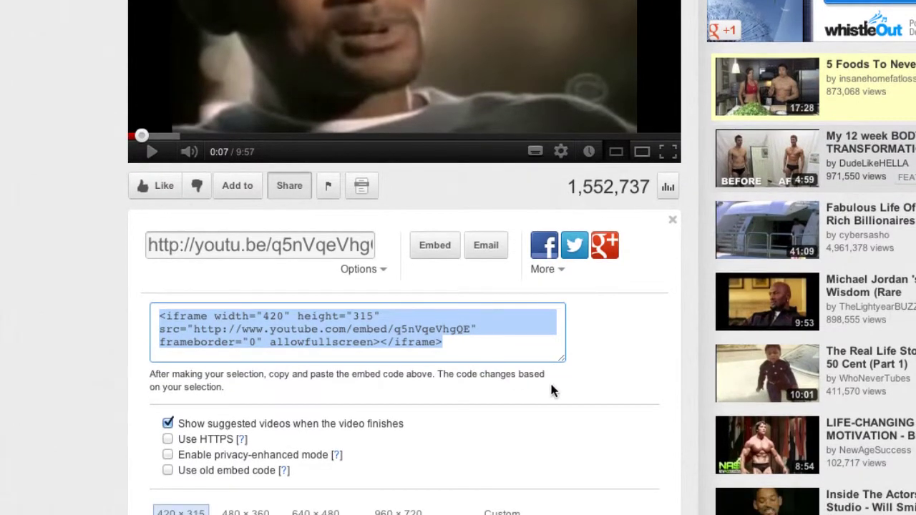
{"action": "scroll", "coordinate": [551, 390], "scroll_direction": "down", "scroll_amount": 3}
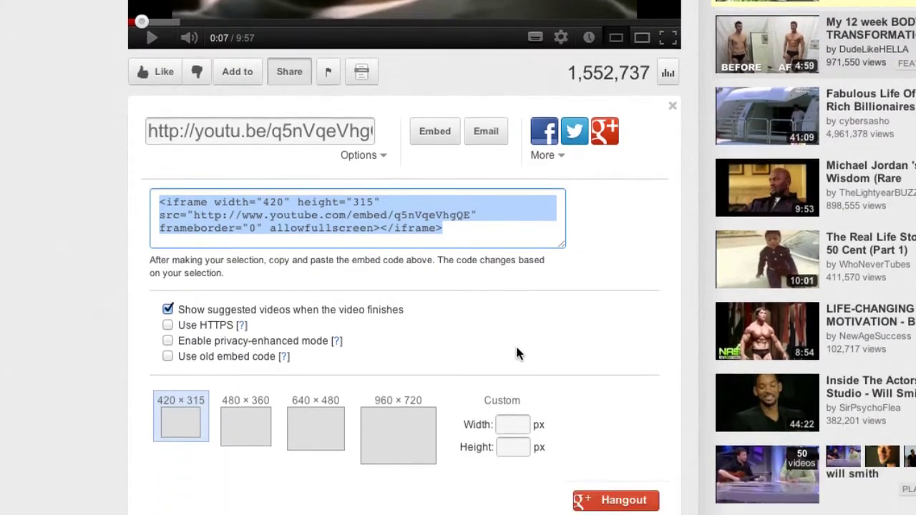
Step: Choose the 480 × 360 size for the YouTube video's embed code and copy the iframe code
{"action": "scroll", "coordinate": [517, 352], "scroll_direction": "down", "scroll_amount": 2}
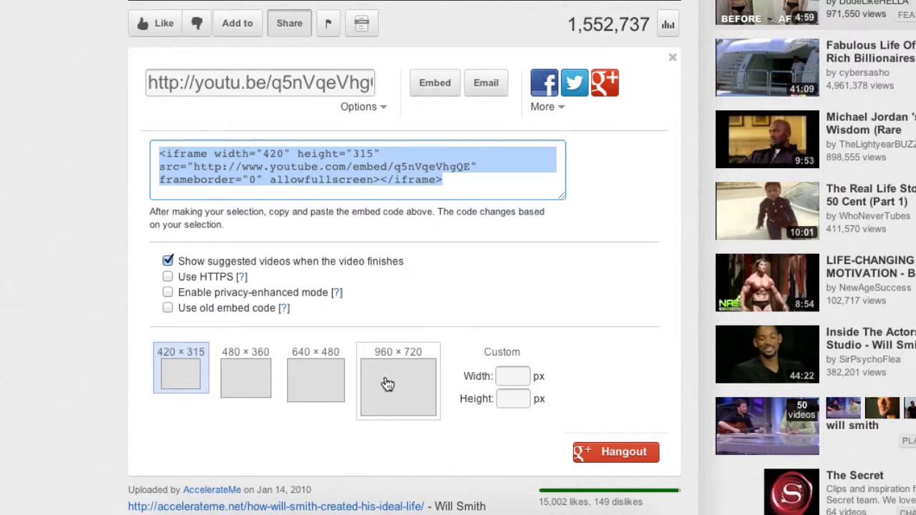
{"action": "left_click", "coordinate": [243, 379]}
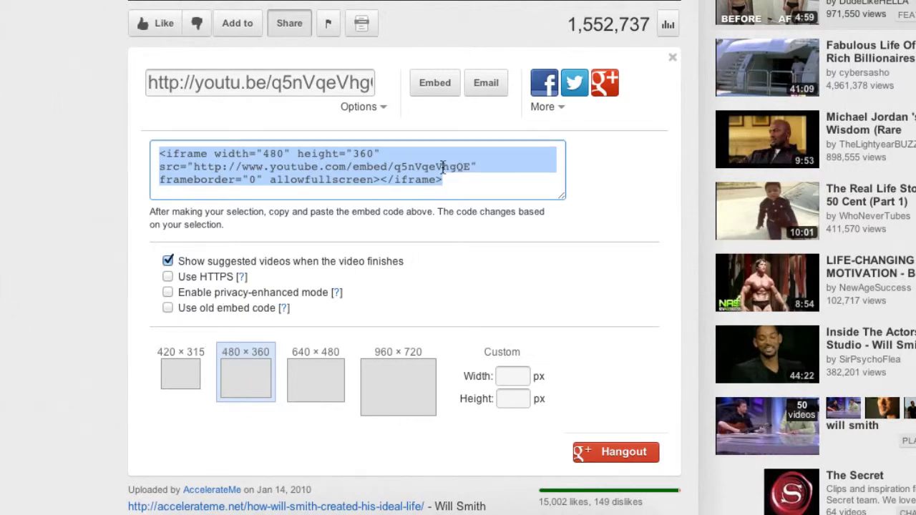
{"action": "right_click", "coordinate": [254, 155]}
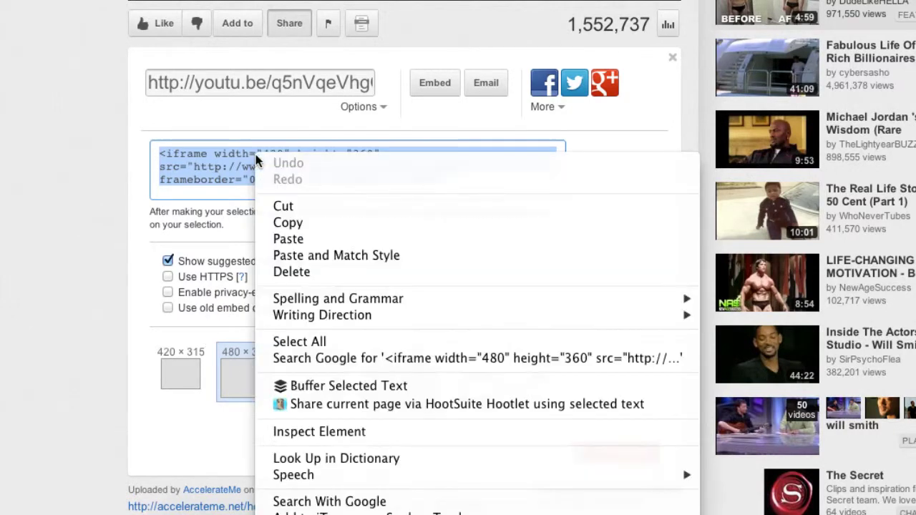
{"action": "left_click", "coordinate": [275, 282]}
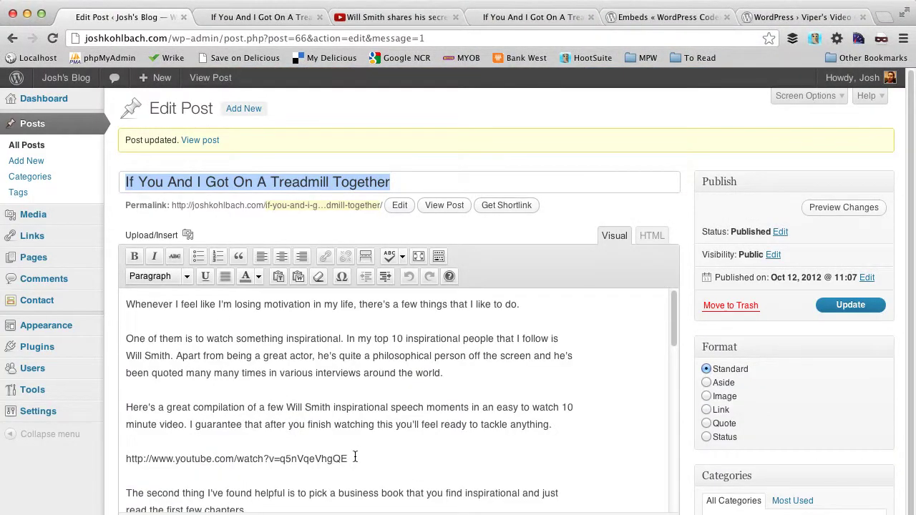
Step: Delete the YouTube URL below the compilation paragraph in the treadmill post and display the post's HTML source
{"action": "left_click_drag", "start_coordinate": [355, 458], "coordinate": [126, 459]}
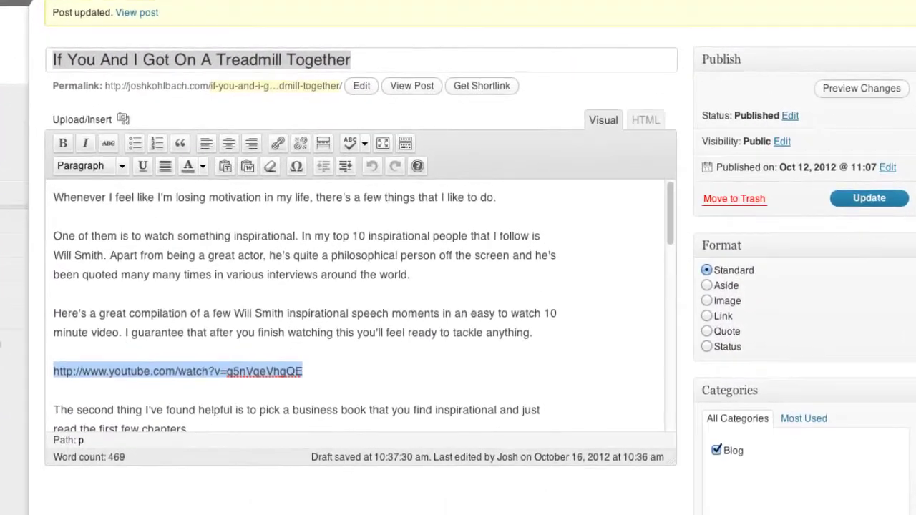
{"action": "key", "text": "BackSpace"}
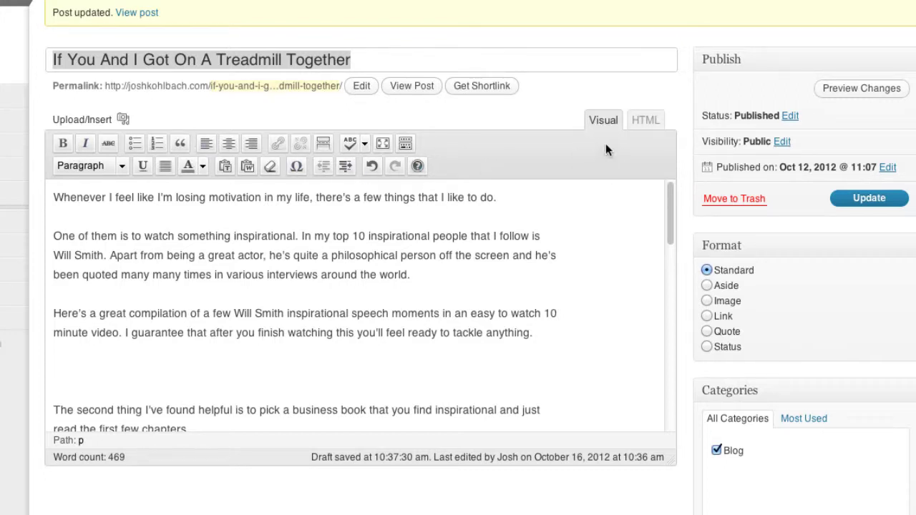
{"action": "left_click", "coordinate": [647, 124]}
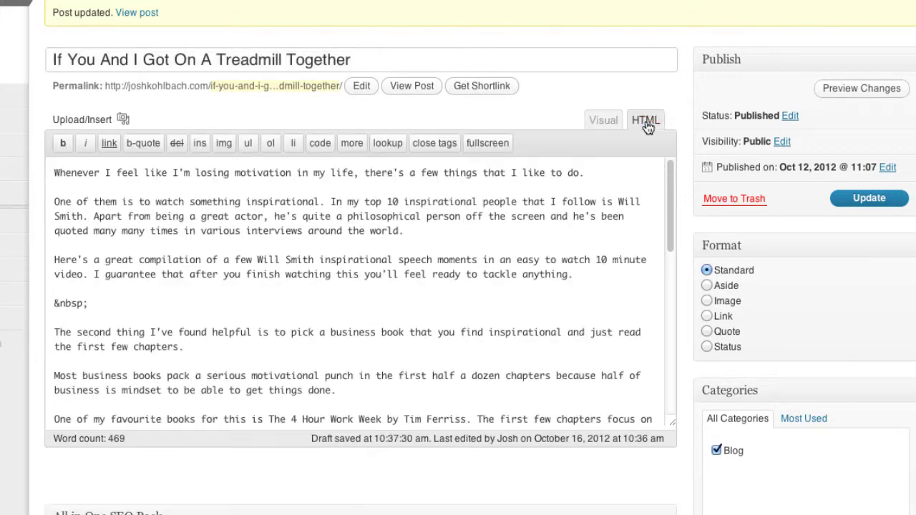
Step: Replace the &nbsp; placeholder below the compilation paragraph with the copied 480 × 360 iframe code
{"action": "left_click", "coordinate": [114, 304]}
{"action": "left_click_drag", "start_coordinate": [101, 304], "coordinate": [56, 303]}
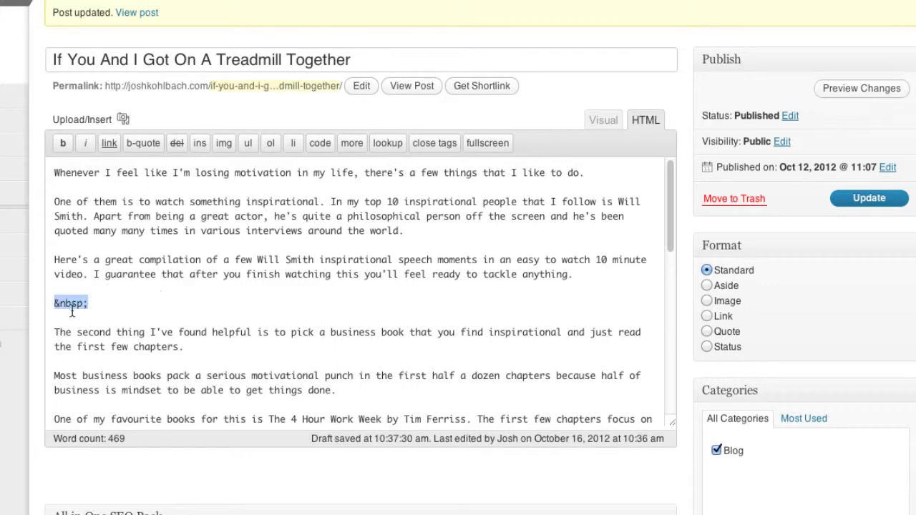
{"action": "right_click", "coordinate": [72, 303]}
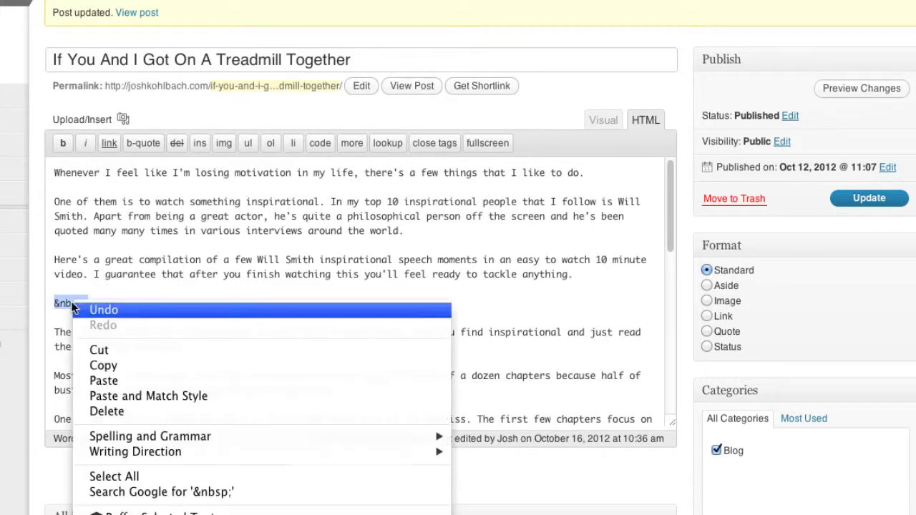
{"action": "left_click", "coordinate": [100, 396]}
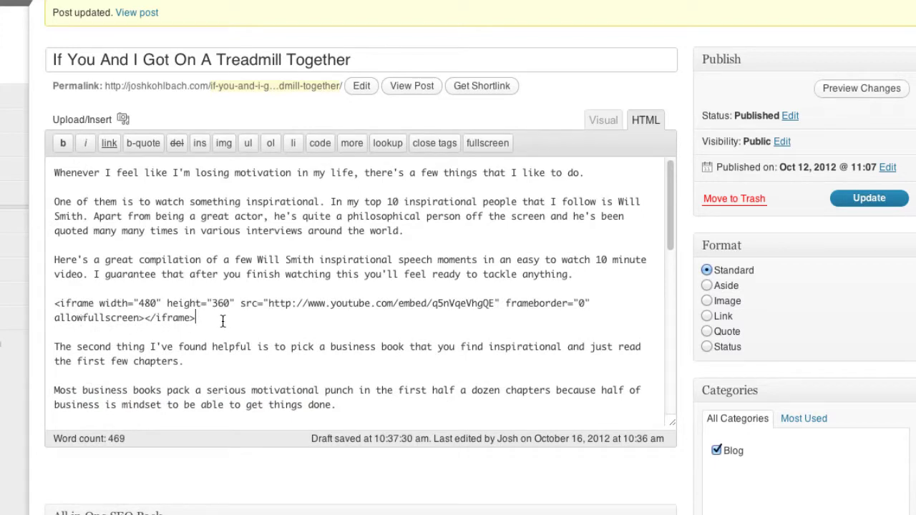
{"action": "mouse_move", "coordinate": [144, 318]}
{"action": "left_mouse_down"}
{"action": "mouse_move", "coordinate": [160, 319]}
{"action": "mouse_move", "coordinate": [147, 320]}
{"action": "left_mouse_up"}
{"action": "left_click_drag", "start_coordinate": [195, 318], "coordinate": [56, 304]}
{"action": "left_click", "coordinate": [56, 303]}
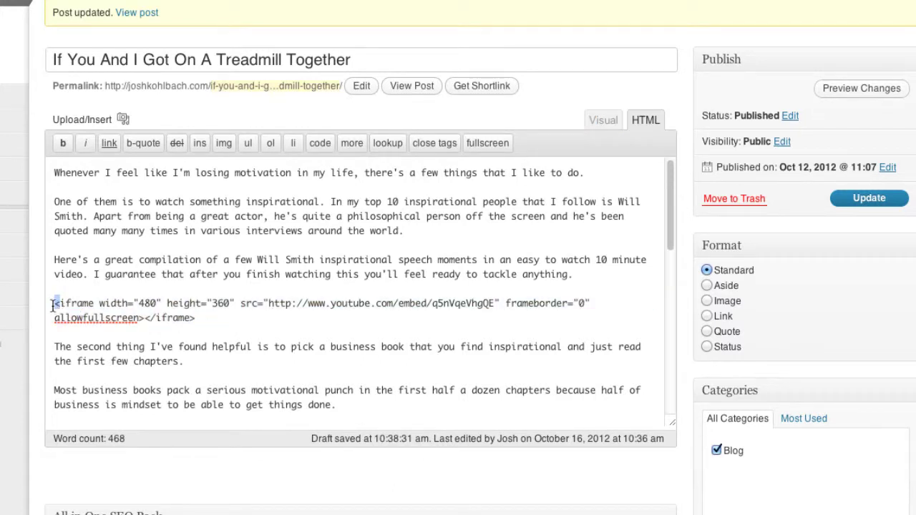
{"action": "left_click", "coordinate": [199, 318]}
Step: Return to the visual editor, inspect the video placeholder in the post and update the post
{"action": "left_click", "coordinate": [605, 121]}
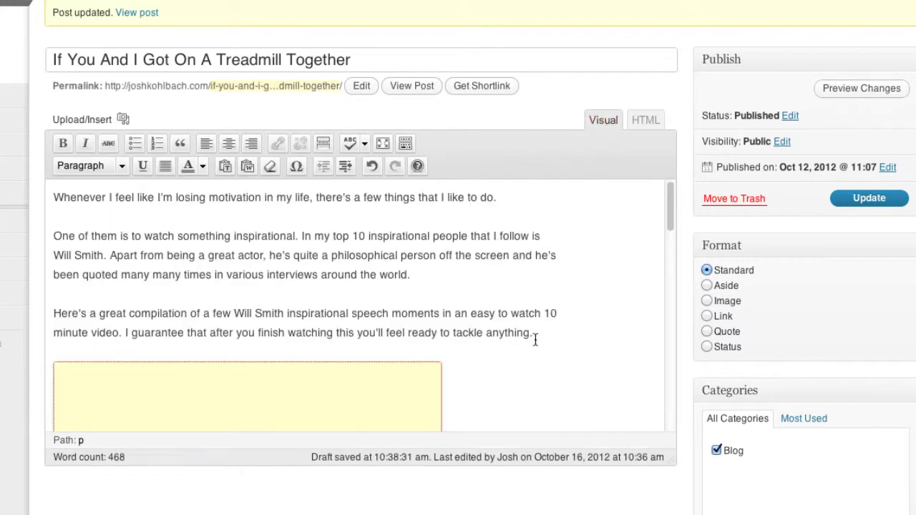
{"action": "scroll", "coordinate": [536, 340], "scroll_direction": "down", "scroll_amount": 4}
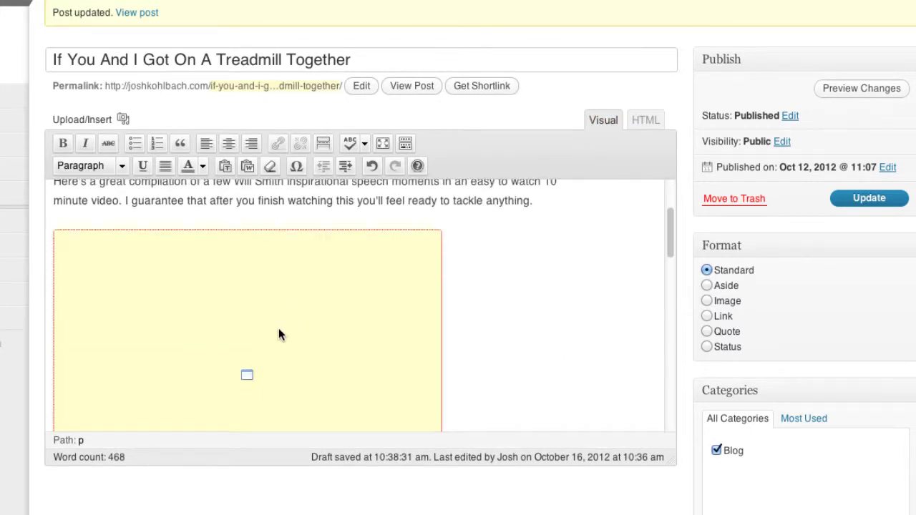
{"action": "scroll", "coordinate": [294, 309], "scroll_direction": "down", "scroll_amount": 1}
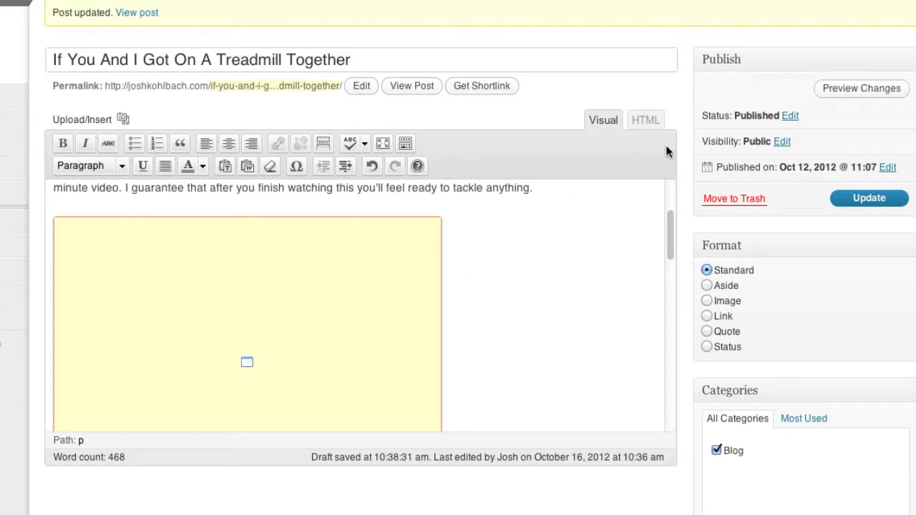
{"action": "scroll", "coordinate": [204, 286], "scroll_direction": "down", "scroll_amount": 1}
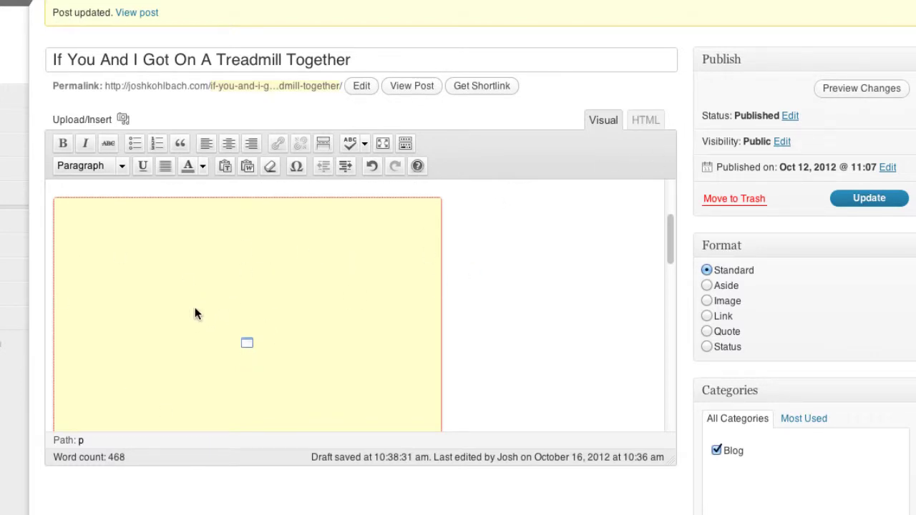
{"action": "scroll", "coordinate": [195, 310], "scroll_direction": "up", "scroll_amount": 4}
{"action": "left_click", "coordinate": [878, 199]}
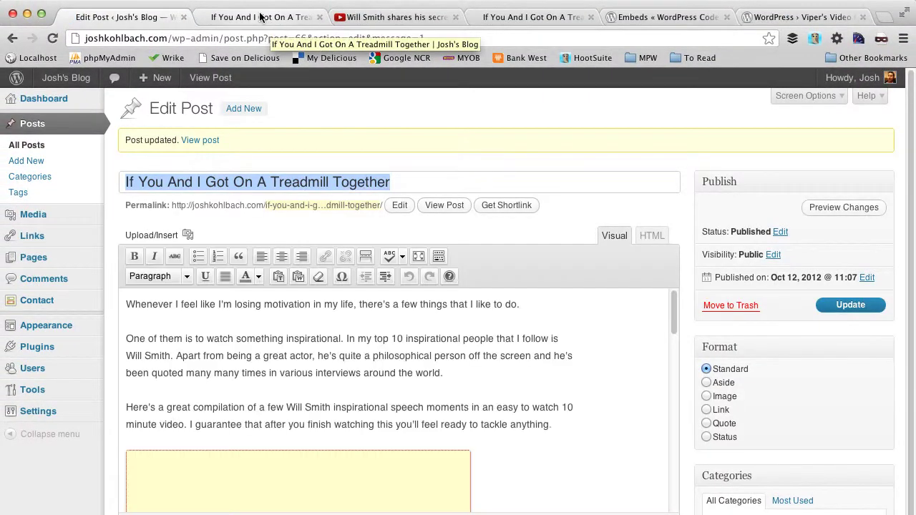
Step: Reload the published treadmill post and check the video embedded with the iframe code
{"action": "left_click", "coordinate": [261, 17]}
{"action": "left_click", "coordinate": [52, 38]}
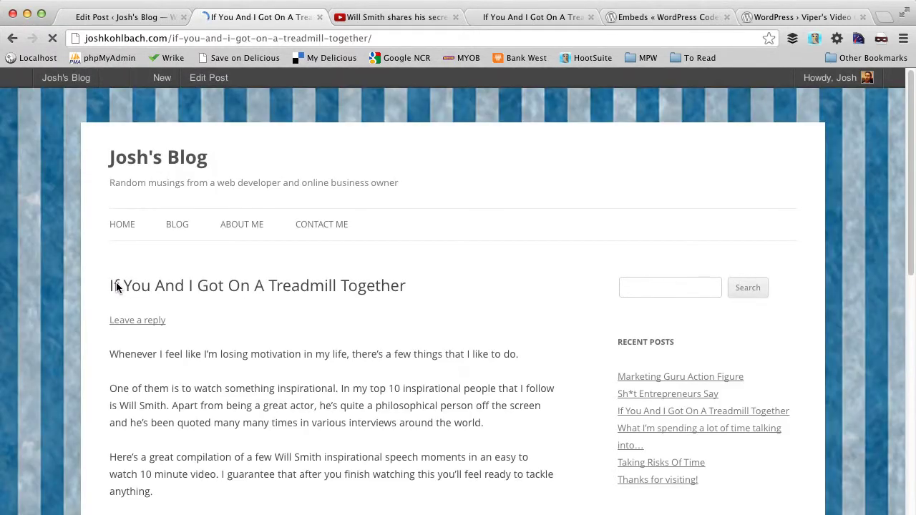
{"action": "scroll", "coordinate": [107, 307], "scroll_direction": "down", "scroll_amount": 5}
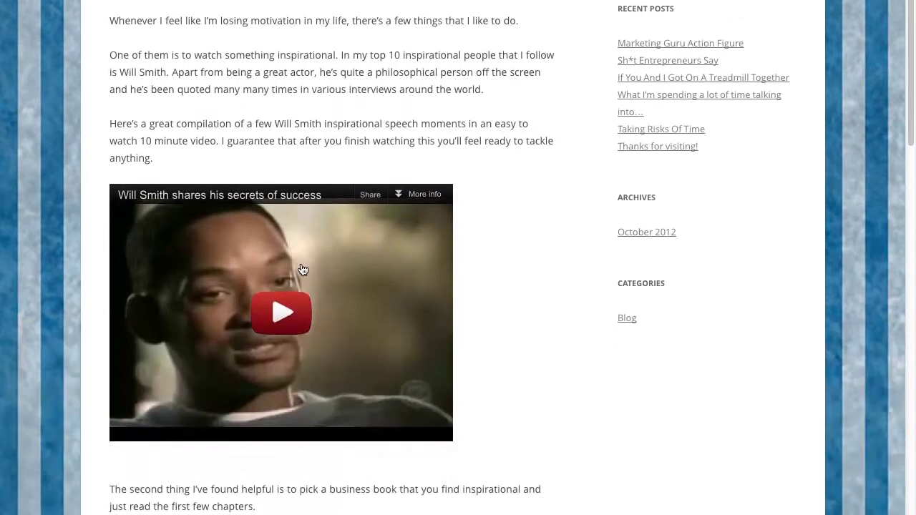
{"action": "scroll", "coordinate": [358, 279], "scroll_direction": "down", "scroll_amount": 1}
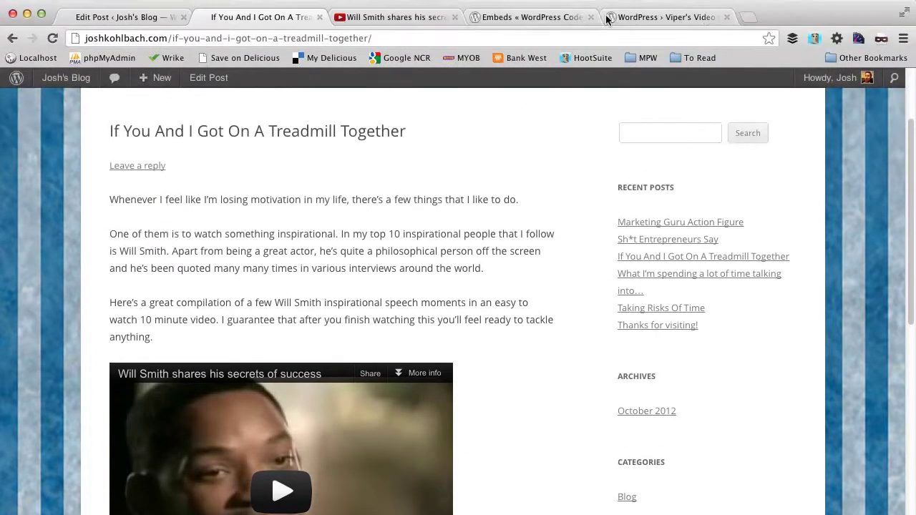
Step: View the Viper's Video Quicktags page in the plugin directory and open the blog's page for installing new plugins
{"action": "left_click", "coordinate": [625, 17]}
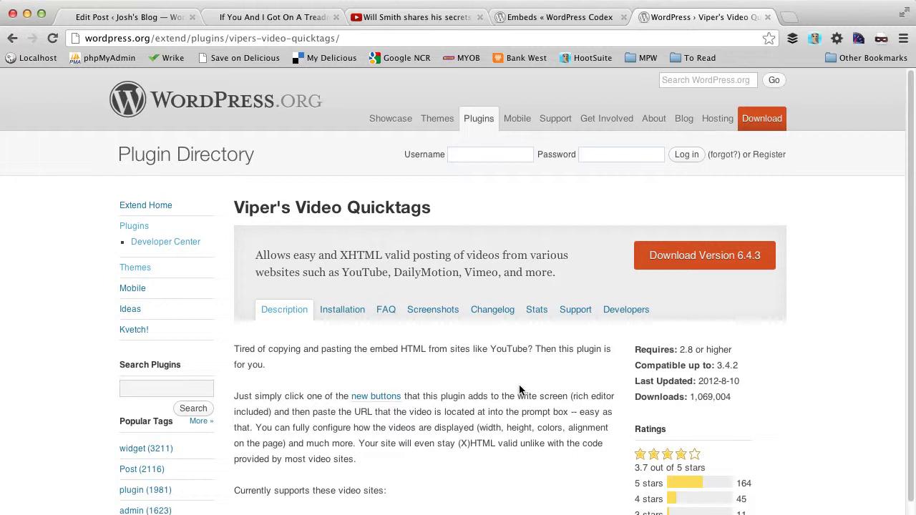
{"action": "left_click", "coordinate": [138, 20]}
{"action": "left_click", "coordinate": [259, 148]}
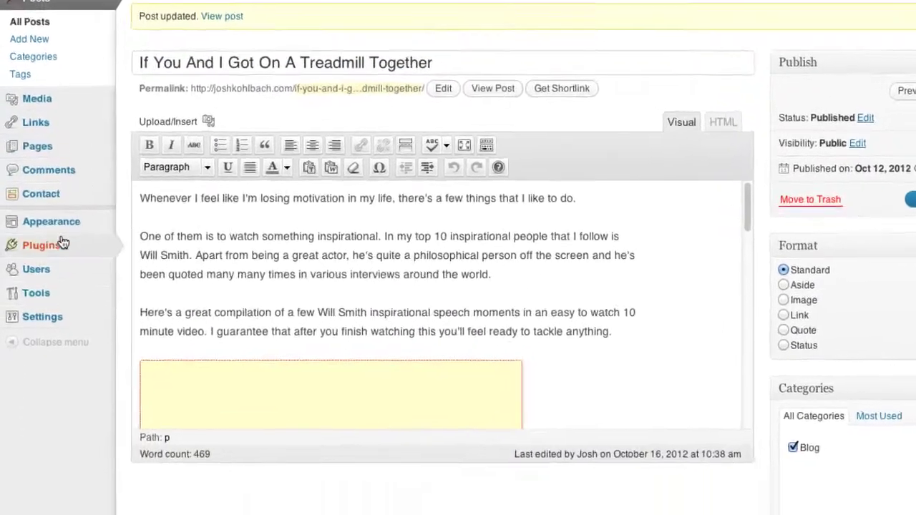
{"action": "mouse_move", "coordinate": [63, 244]}
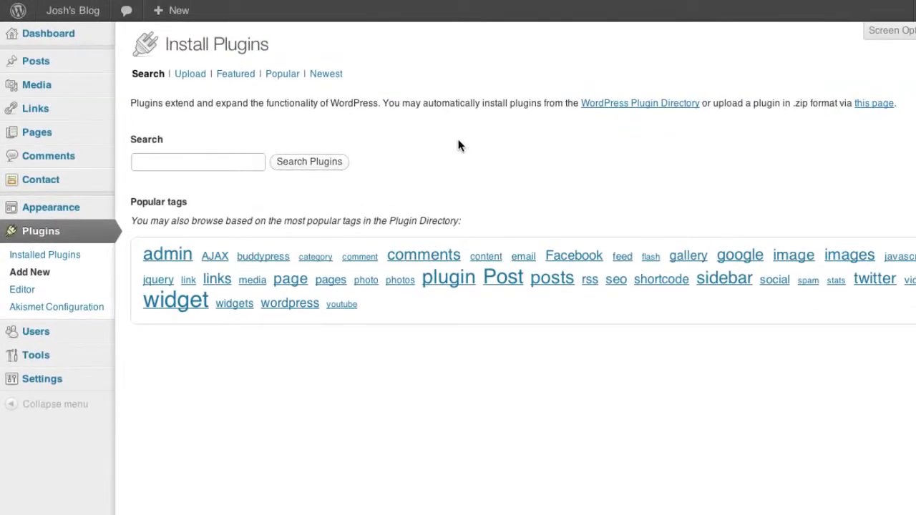
Step: Search the plugins for "viper's video quicktags", and install and activate Viper's Video Quicktags
{"action": "type", "text": "viper's video quicktags"}
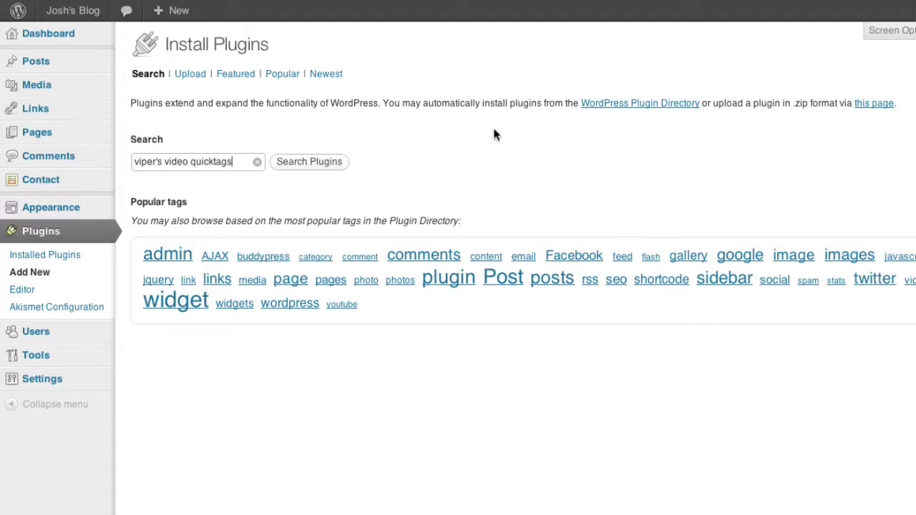
{"action": "key", "text": "Return"}
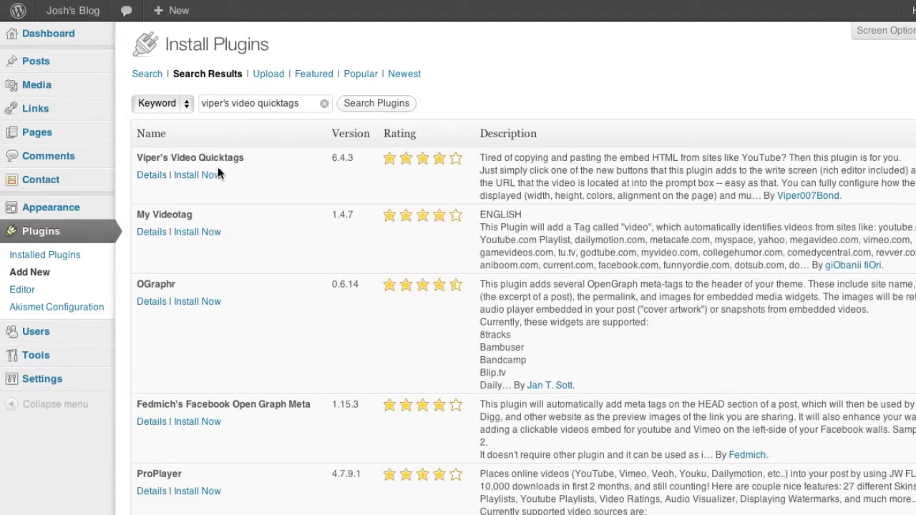
{"action": "left_click", "coordinate": [209, 183]}
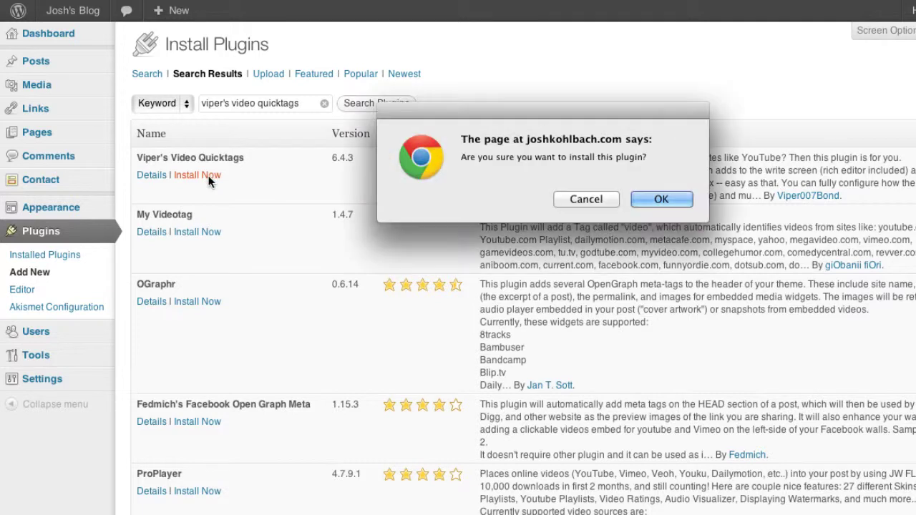
{"action": "left_click", "coordinate": [648, 200]}
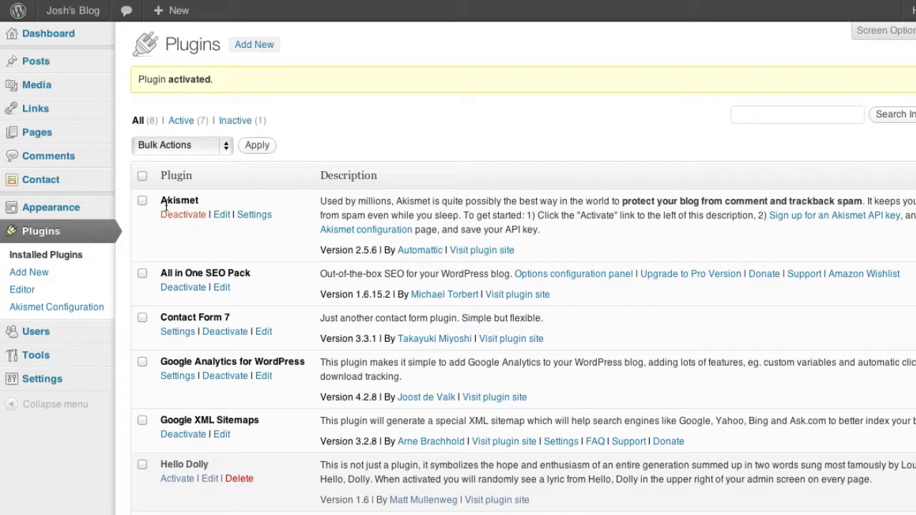
Step: Open the post "If You And I Got On A Treadmill Together" for editing from the list of all posts
{"action": "mouse_move", "coordinate": [37, 64]}
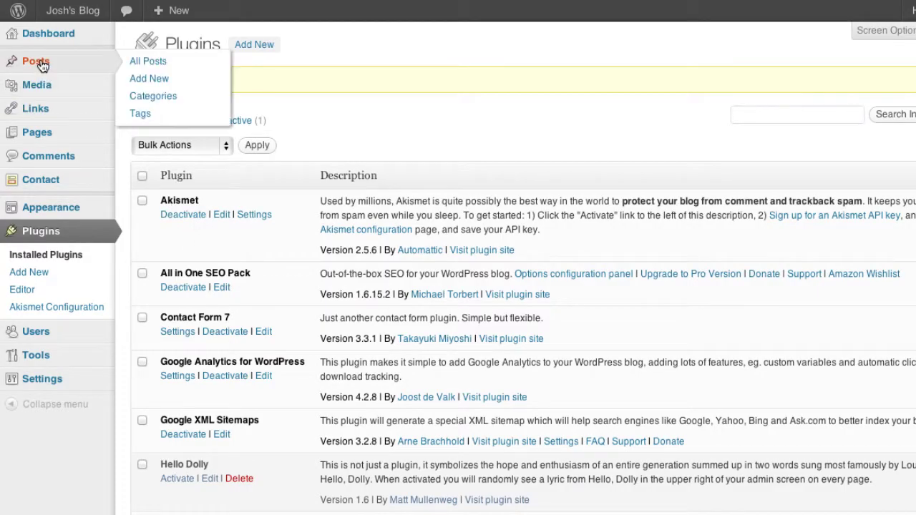
{"action": "left_click", "coordinate": [136, 63]}
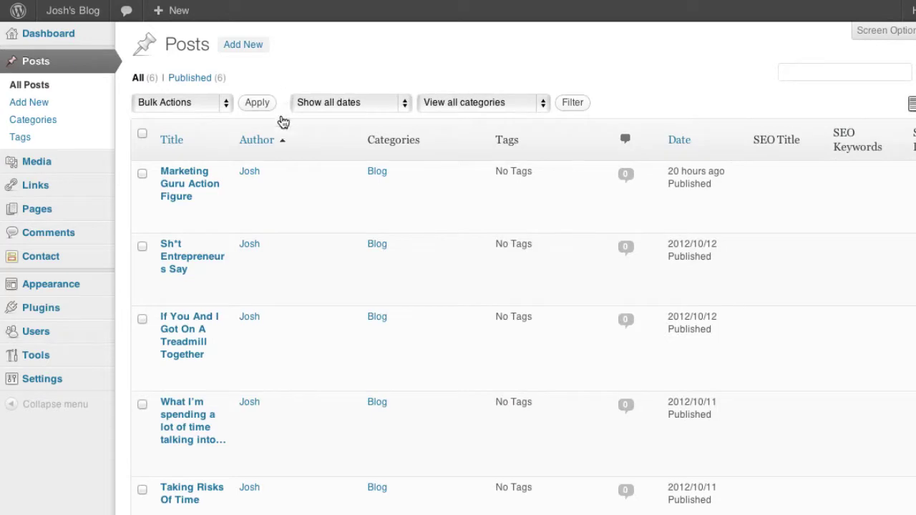
{"action": "left_click", "coordinate": [260, 346]}
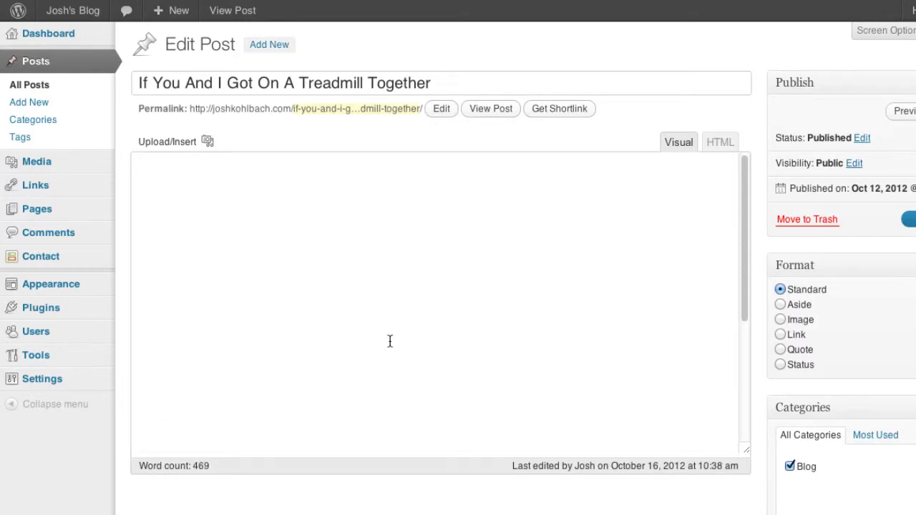
Step: Delete the embedded video placeholder below the compilation paragraph, leaving an empty line
{"action": "scroll", "coordinate": [391, 426], "scroll_direction": "down", "scroll_amount": 2}
{"action": "left_click", "coordinate": [368, 335]}
{"action": "scroll", "coordinate": [413, 236], "scroll_direction": "down", "scroll_amount": 3}
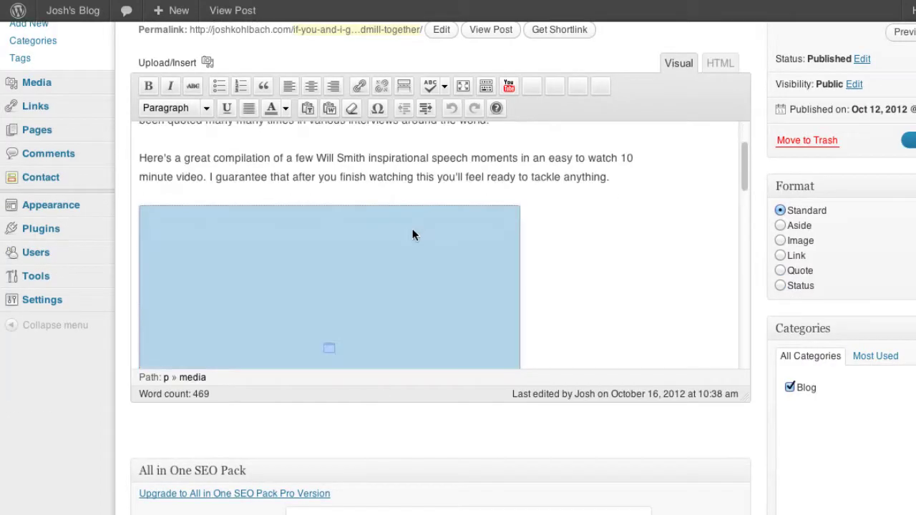
{"action": "key", "text": "Delete"}
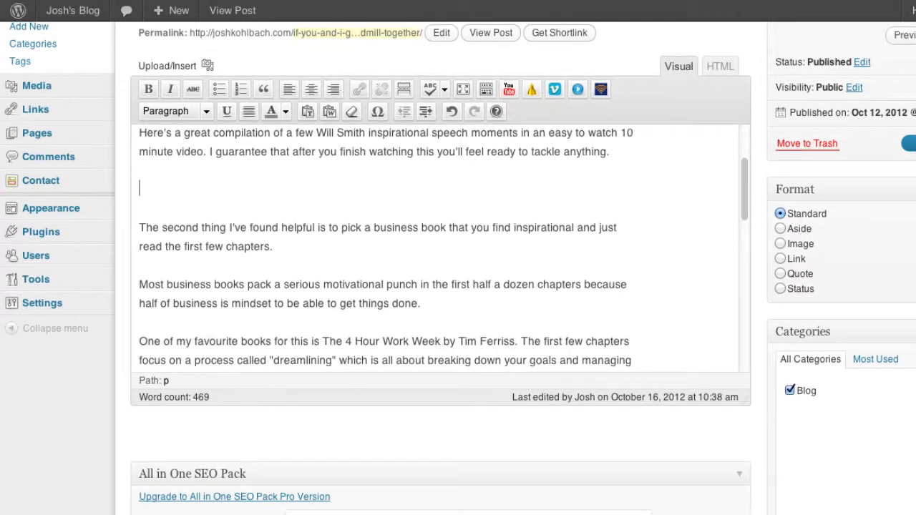
{"action": "scroll", "coordinate": [433, 472], "scroll_direction": "up", "scroll_amount": 1}
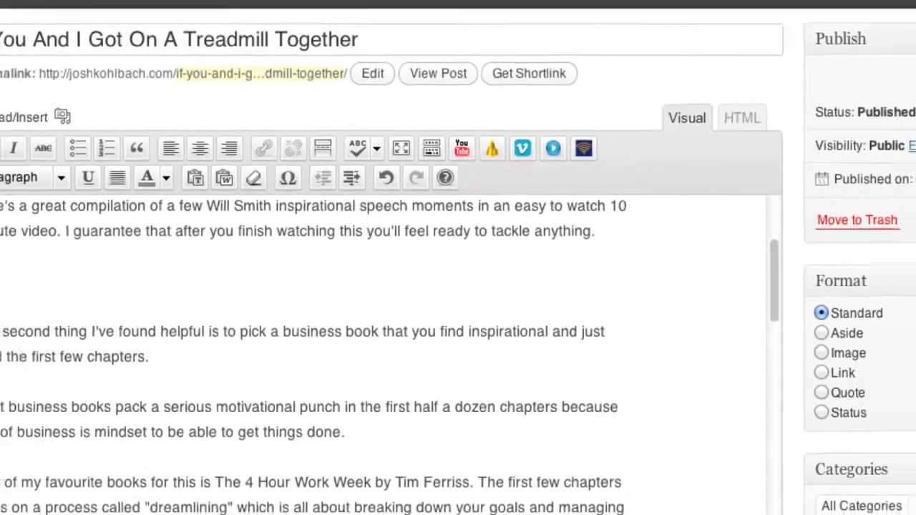
Step: Copy the web address of the Will Smith video from its YouTube page and return to the post editor
{"action": "left_click", "coordinate": [412, 12]}
{"action": "left_click", "coordinate": [355, 29]}
{"action": "key", "text": "super+c"}
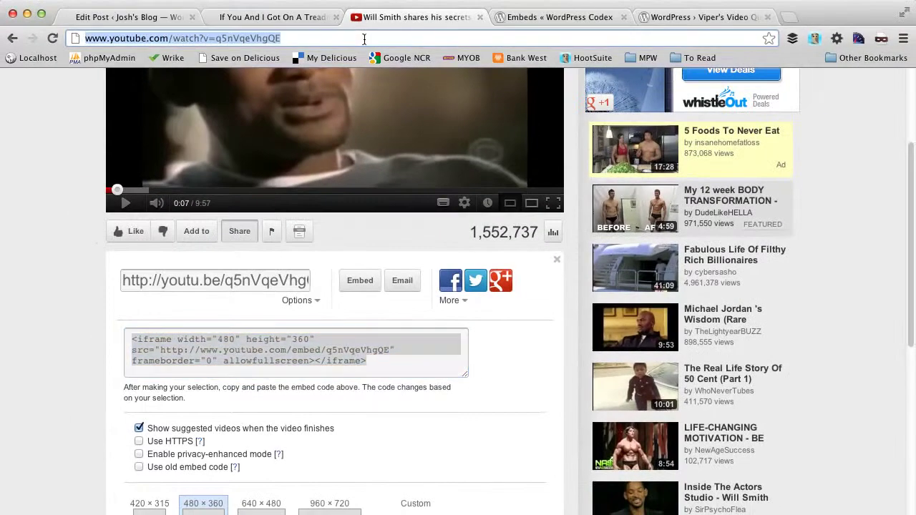
{"action": "left_click", "coordinate": [155, 22]}
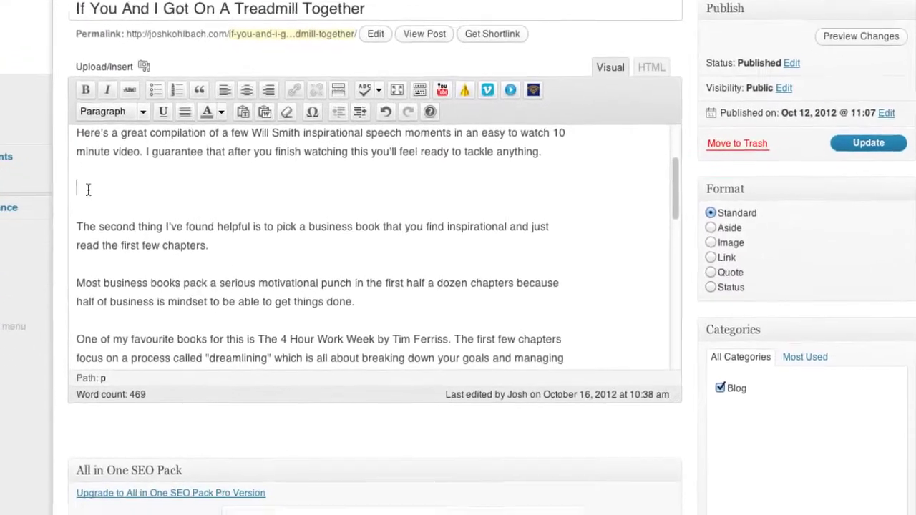
{"action": "left_click", "coordinate": [441, 82]}
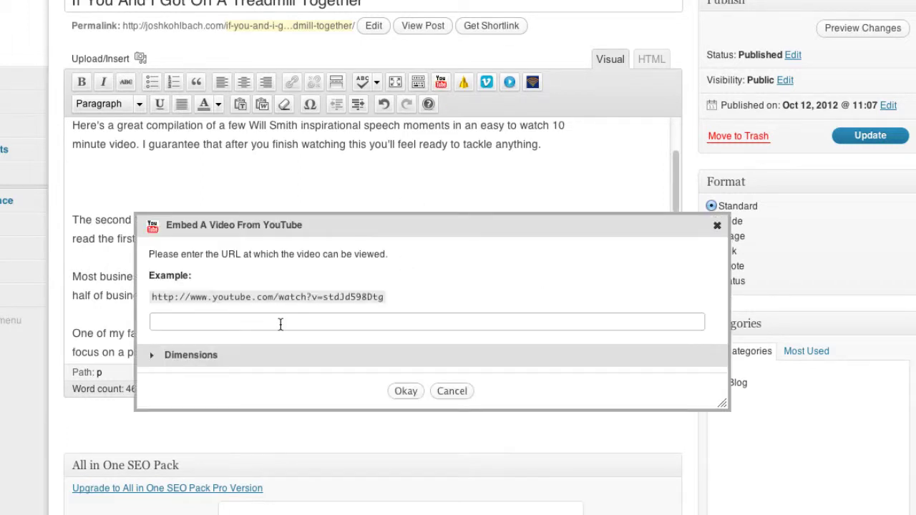
{"action": "key", "text": "super+v"}
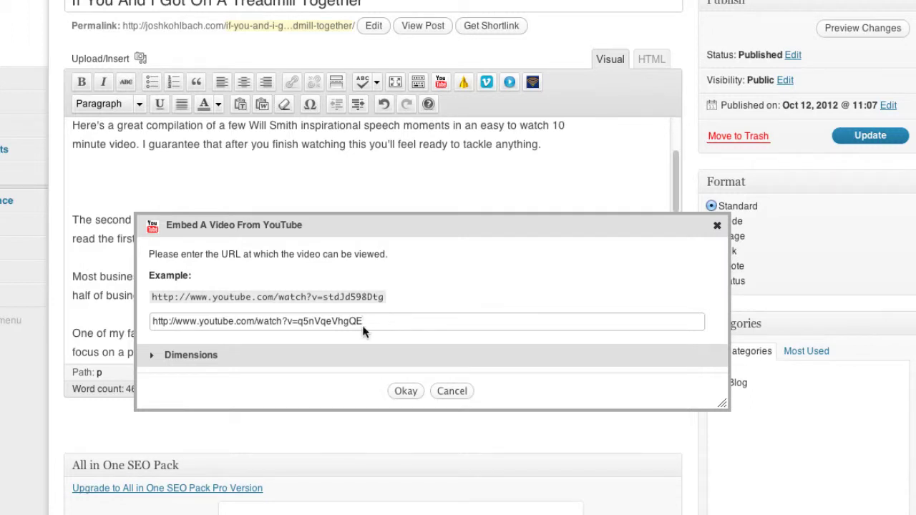
{"action": "left_click", "coordinate": [179, 356]}
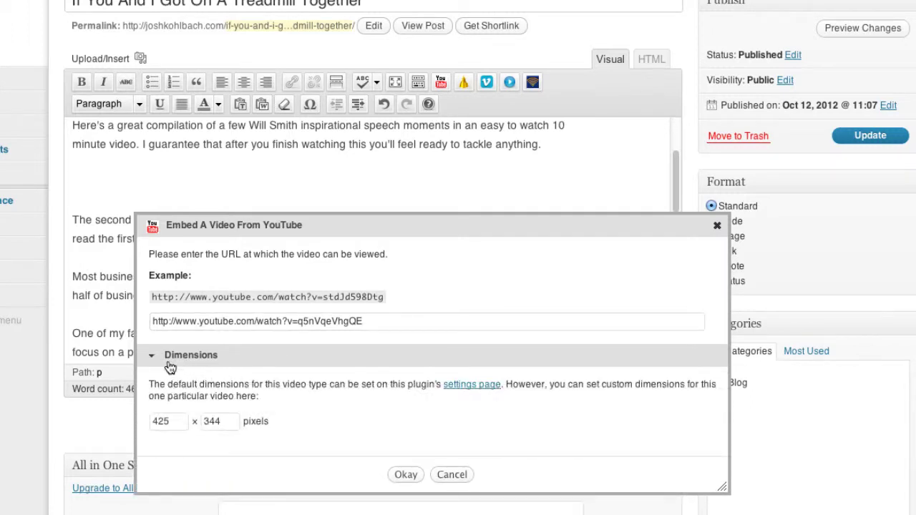
{"action": "left_click_drag", "start_coordinate": [178, 423], "coordinate": [126, 421]}
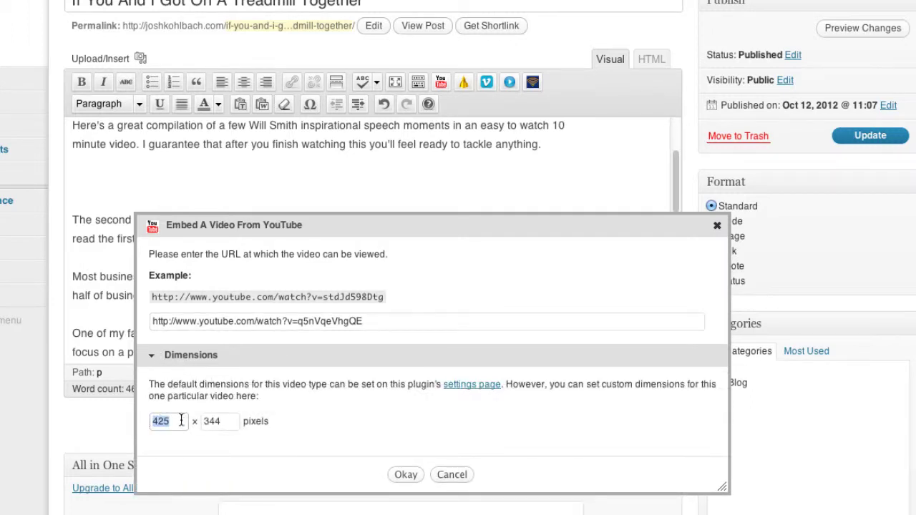
{"action": "left_click", "coordinate": [406, 475]}
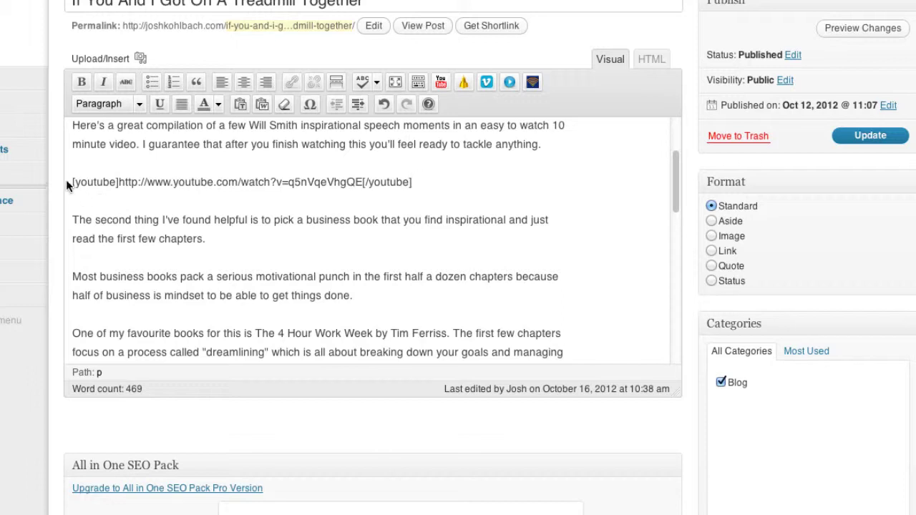
Step: Examine the opening and closing youtube shortcode tags and the video URL between them
{"action": "left_click_drag", "start_coordinate": [73, 183], "coordinate": [119, 185]}
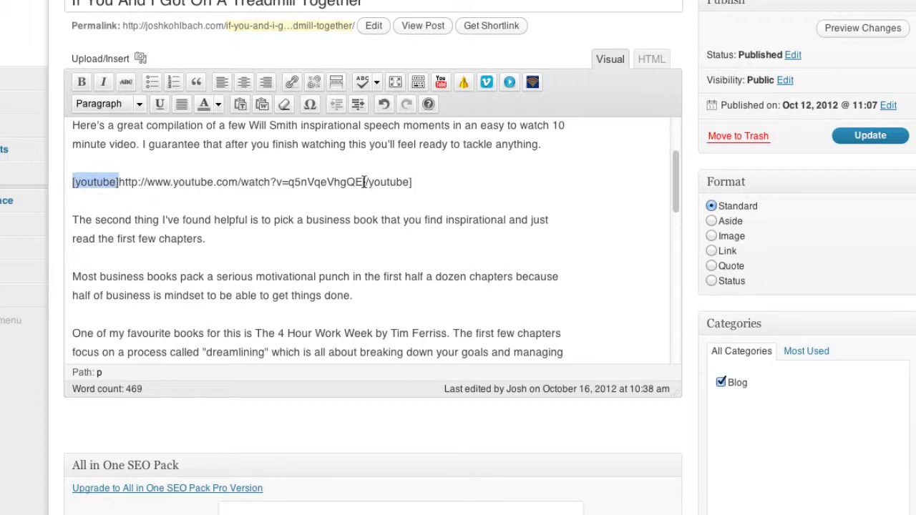
{"action": "left_click", "coordinate": [117, 182]}
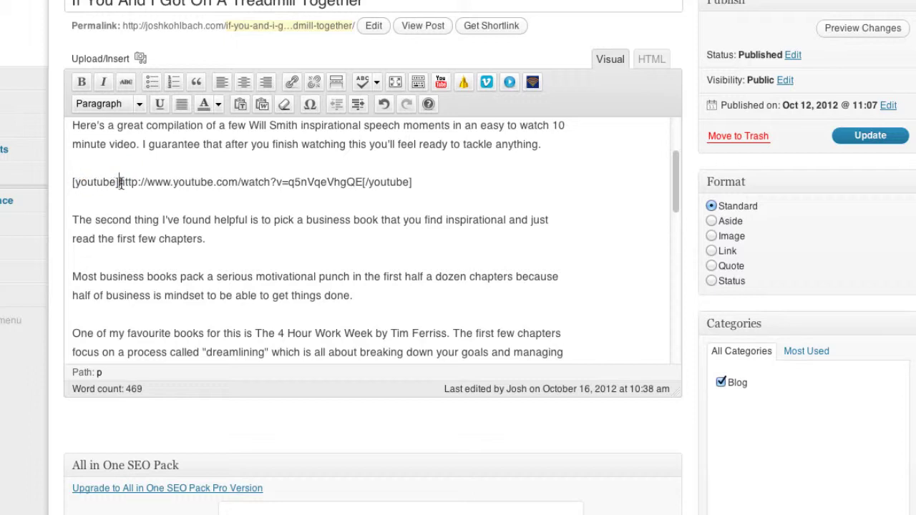
{"action": "mouse_move", "coordinate": [118, 182]}
{"action": "left_mouse_down"}
{"action": "mouse_move", "coordinate": [374, 182]}
{"action": "mouse_move", "coordinate": [231, 182]}
{"action": "mouse_move", "coordinate": [148, 199]}
{"action": "mouse_move", "coordinate": [120, 182]}
{"action": "left_mouse_up"}
{"action": "left_click", "coordinate": [363, 182]}
{"action": "left_click", "coordinate": [119, 182]}
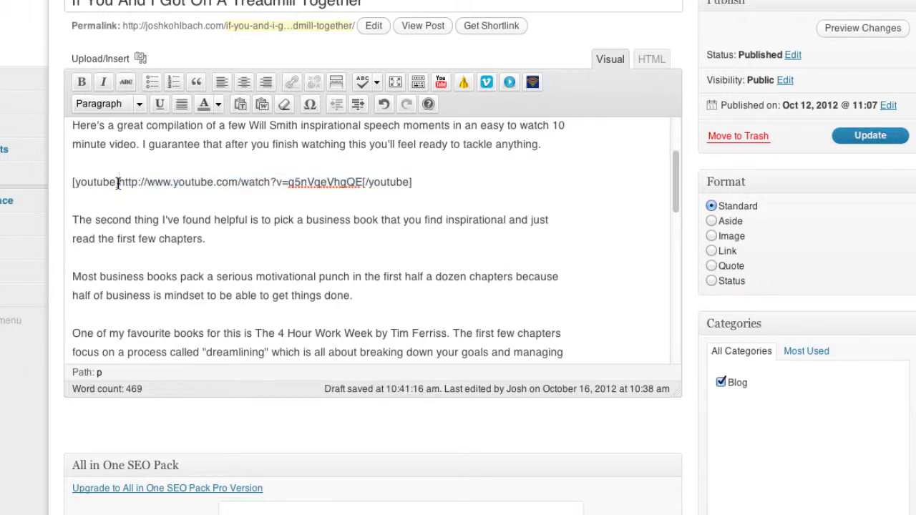
Step: Update the post, reload its published page and view the embedded video below the compilation paragraph
{"action": "left_click", "coordinate": [871, 137]}
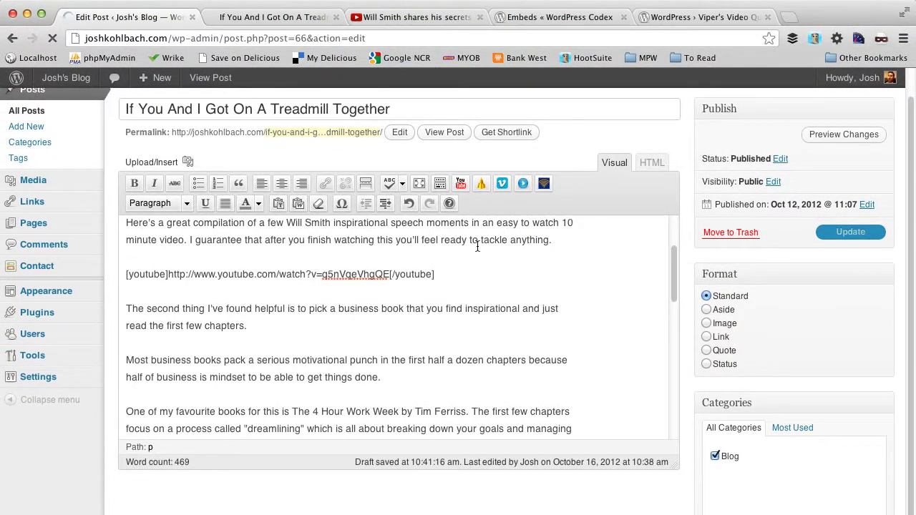
{"action": "left_click", "coordinate": [240, 17]}
{"action": "left_click", "coordinate": [235, 38]}
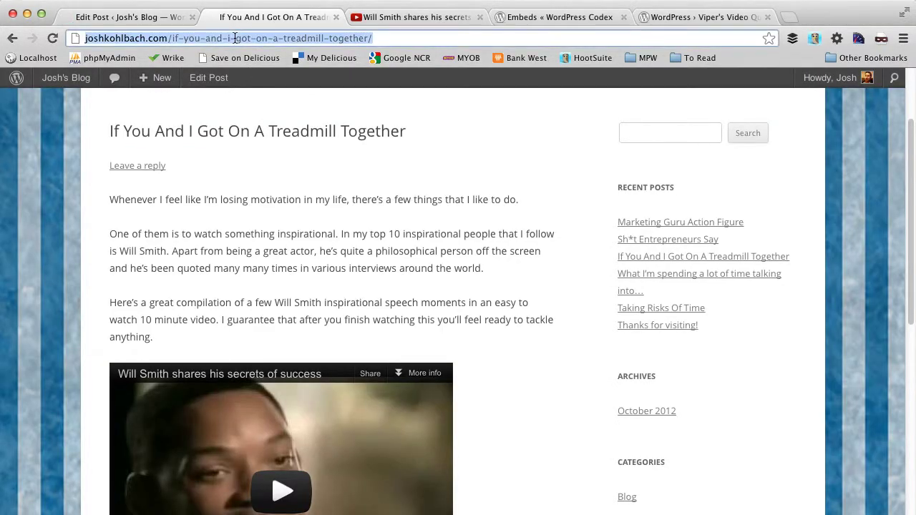
{"action": "key", "text": "Return"}
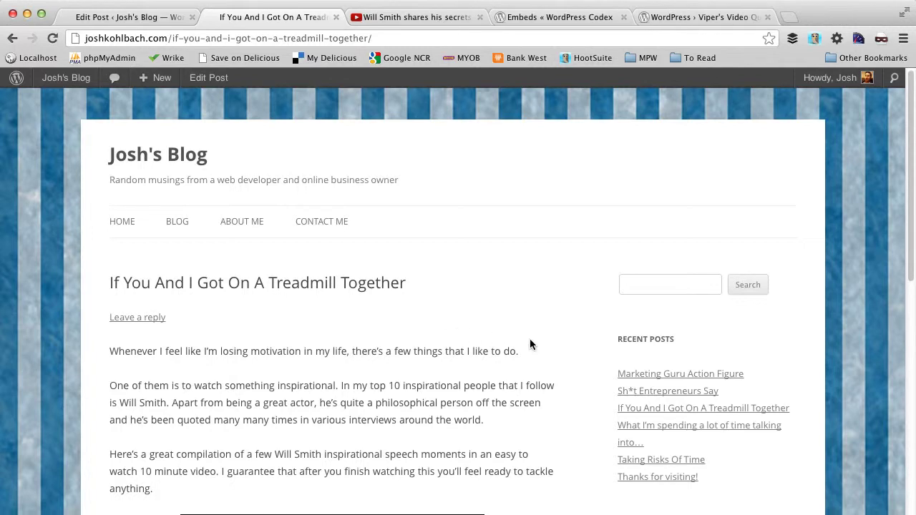
{"action": "scroll", "coordinate": [530, 344], "scroll_direction": "down", "scroll_amount": 5}
{"action": "scroll", "coordinate": [557, 186], "scroll_direction": "down", "scroll_amount": 1}
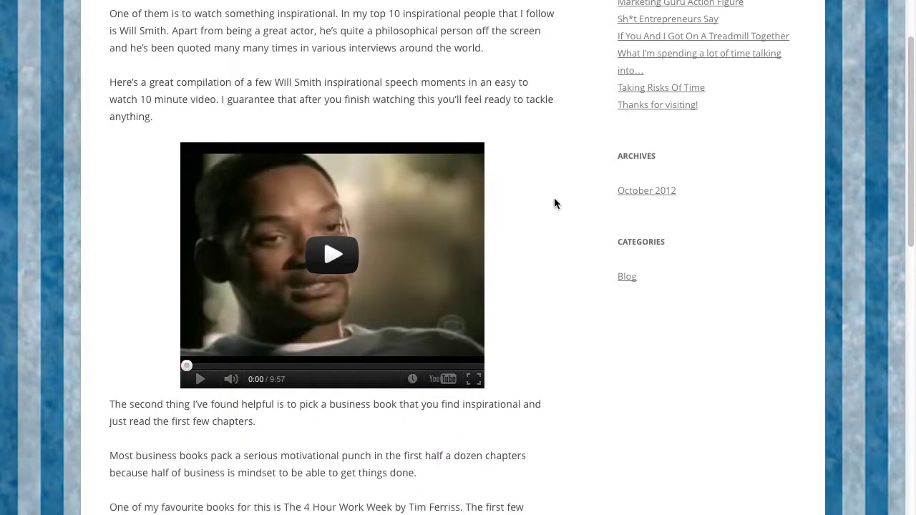